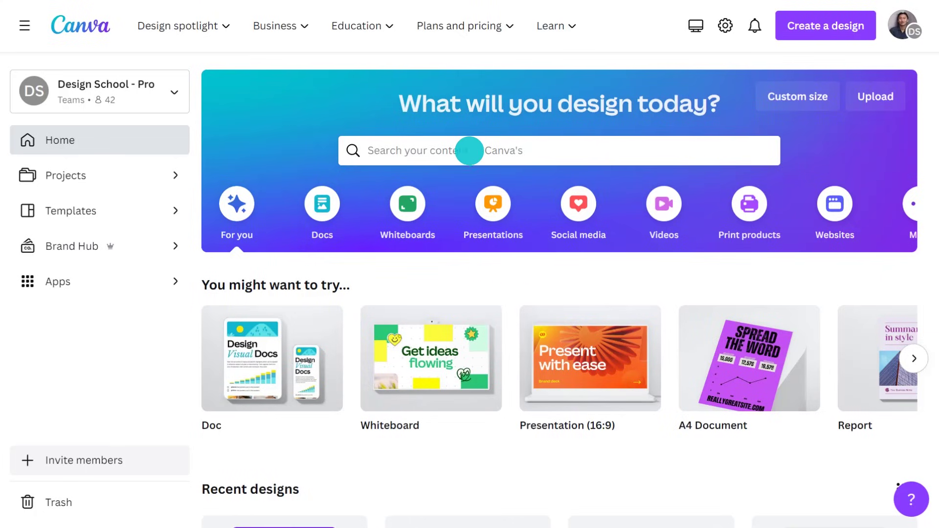
Search the template library for "business report".
left_click(469, 151)
type("business report")
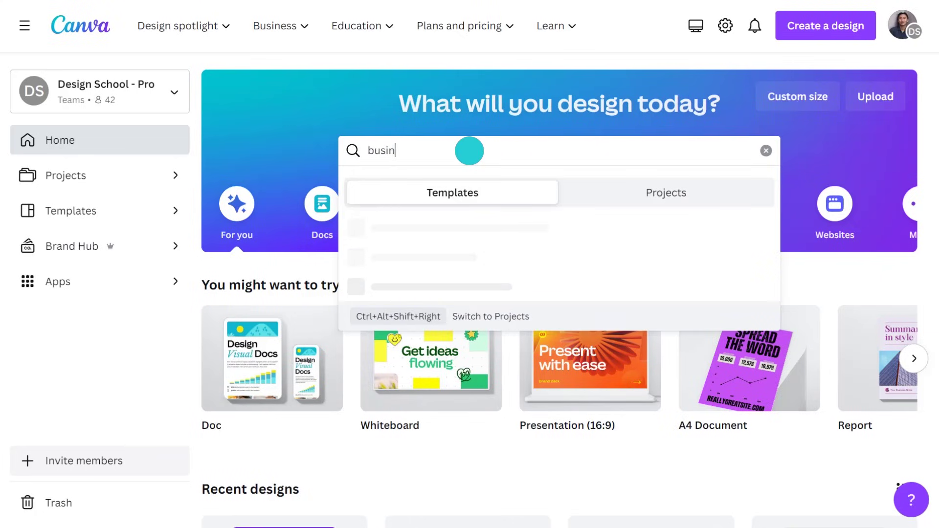
key("Return")
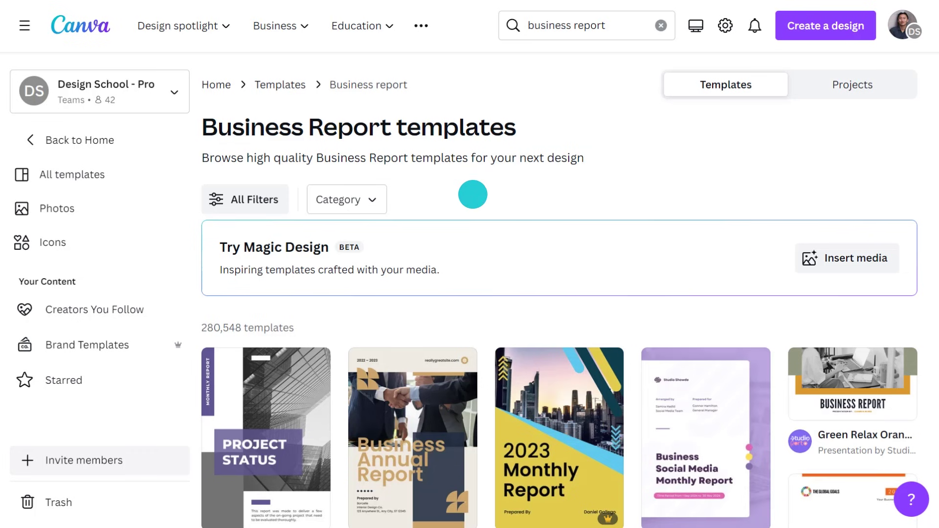
Browse the results and open the preview of the Black and White Minimalist Monotone Business SDG Progress Report template.
scroll(484, 344, "down", 15)
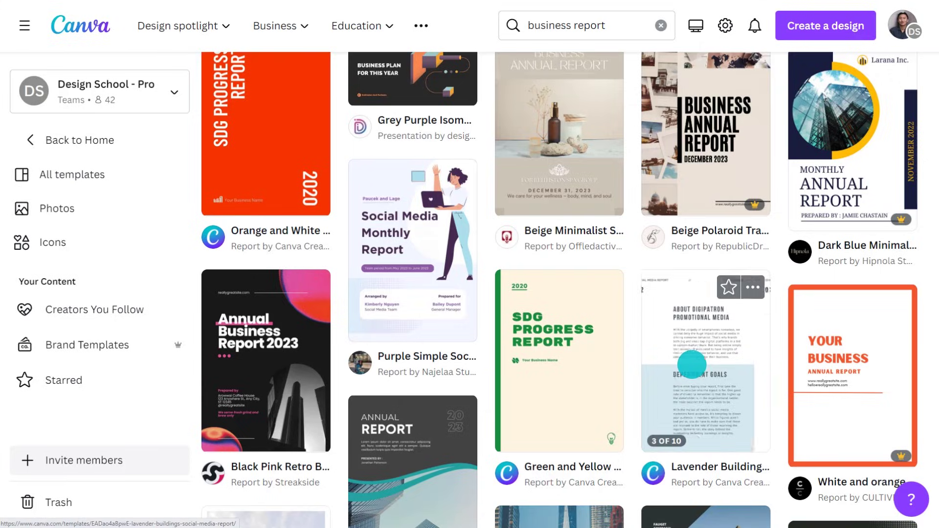
scroll(710, 494, "down", 10)
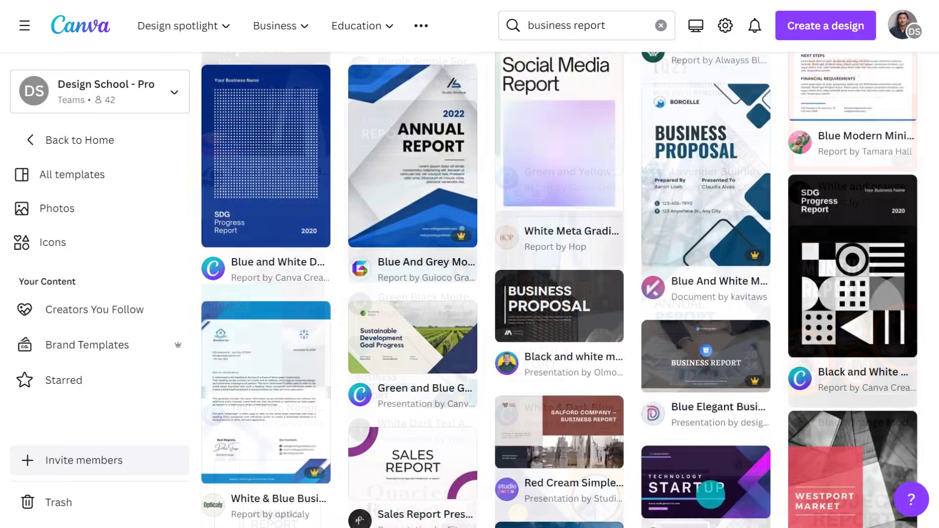
left_click(845, 278)
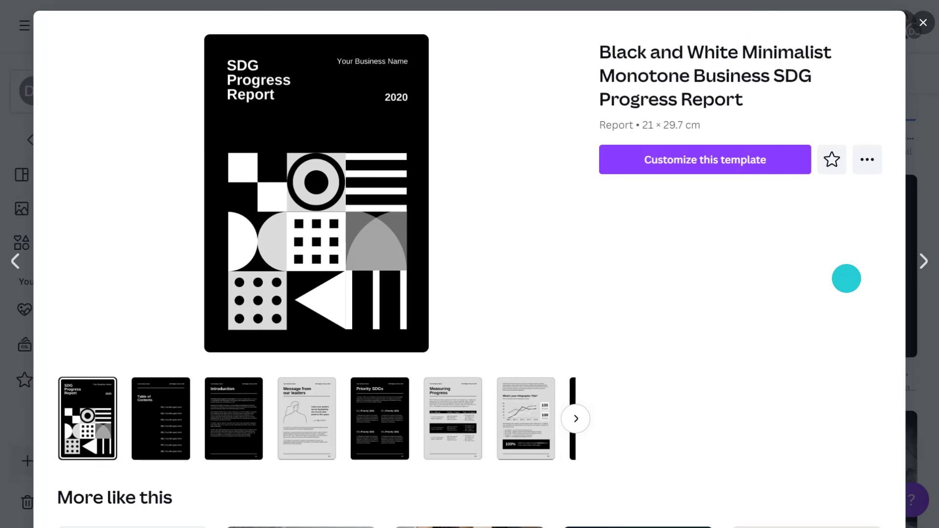
Preview the template's contents, introduction and leaders' message pages, and start a customizable design from it.
left_click(165, 422)
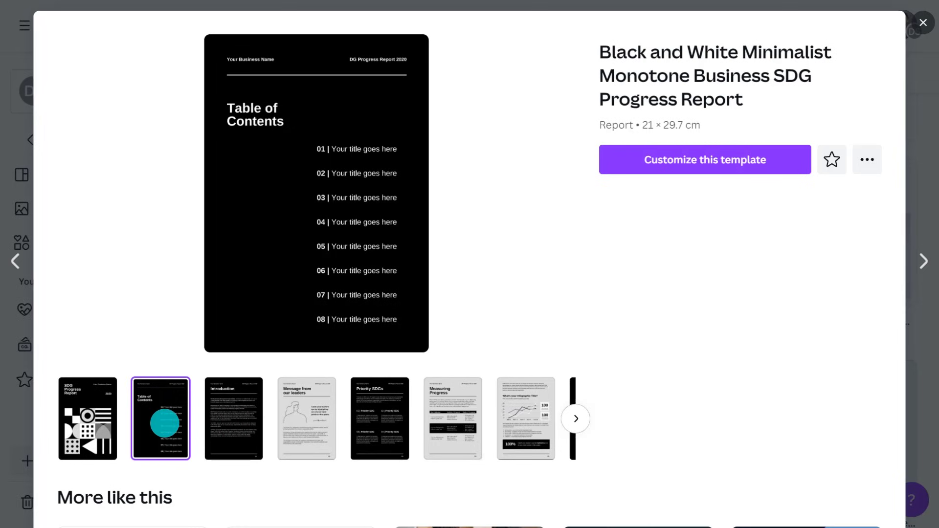
left_click(230, 424)
left_click(307, 425)
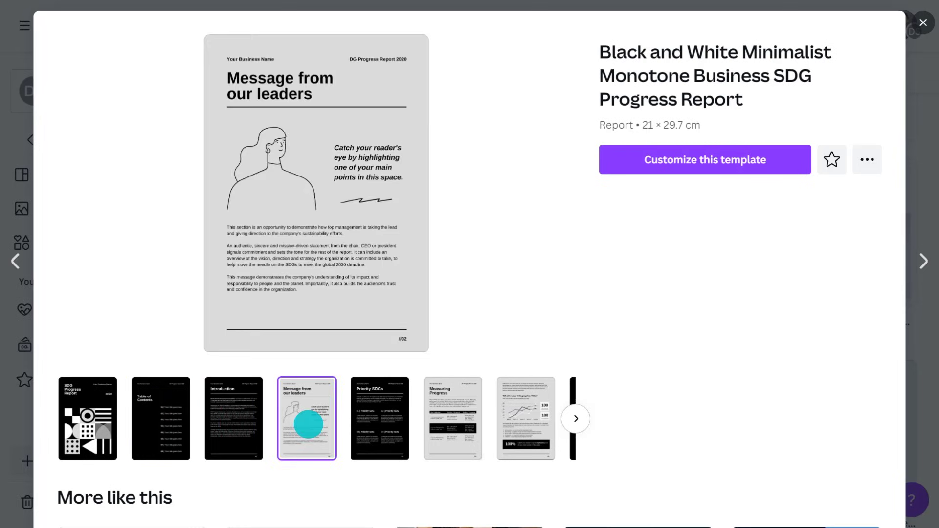
left_click(720, 159)
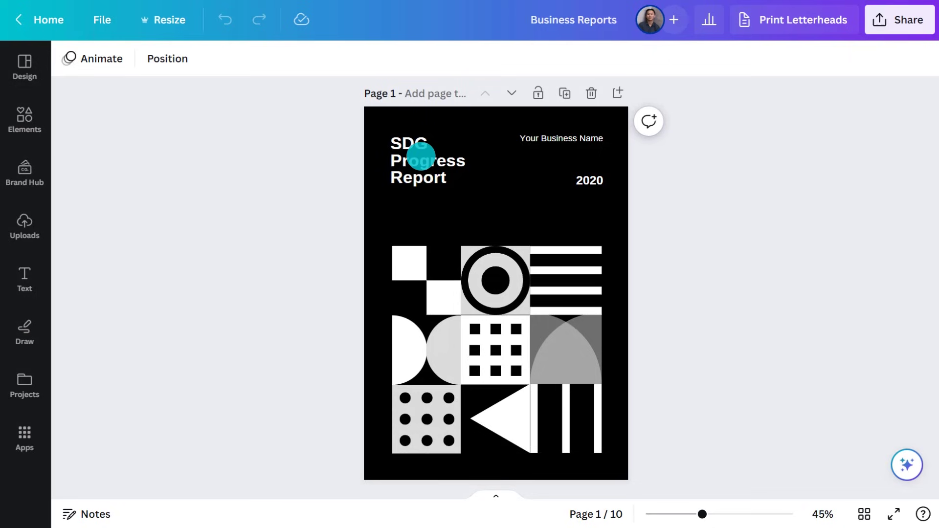
Replace the cover title "SDG Progress Report" with "Business Report".
left_click(421, 155)
triple_click(419, 154)
type("Business Rep")
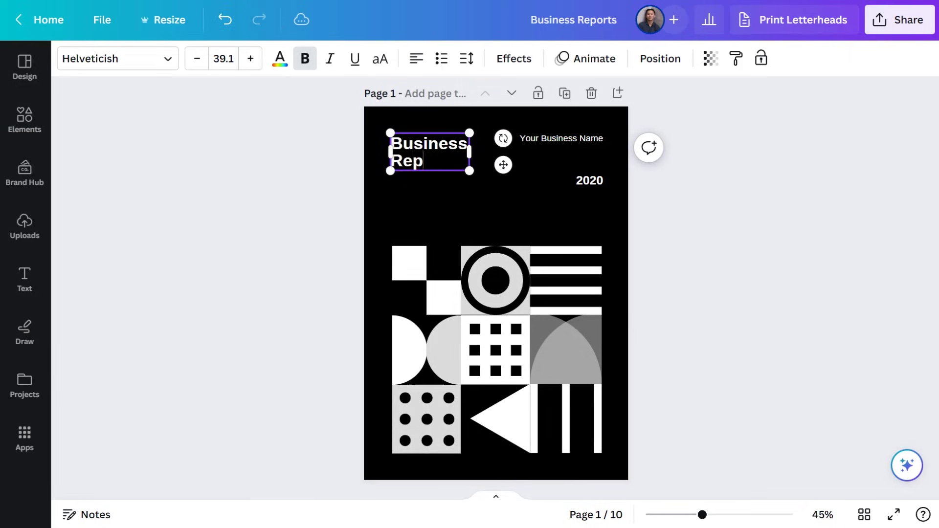
type("ort")
Format the cover title in the brand font Code Pro at size 62.2 without bold.
left_click(421, 157)
left_click(132, 69)
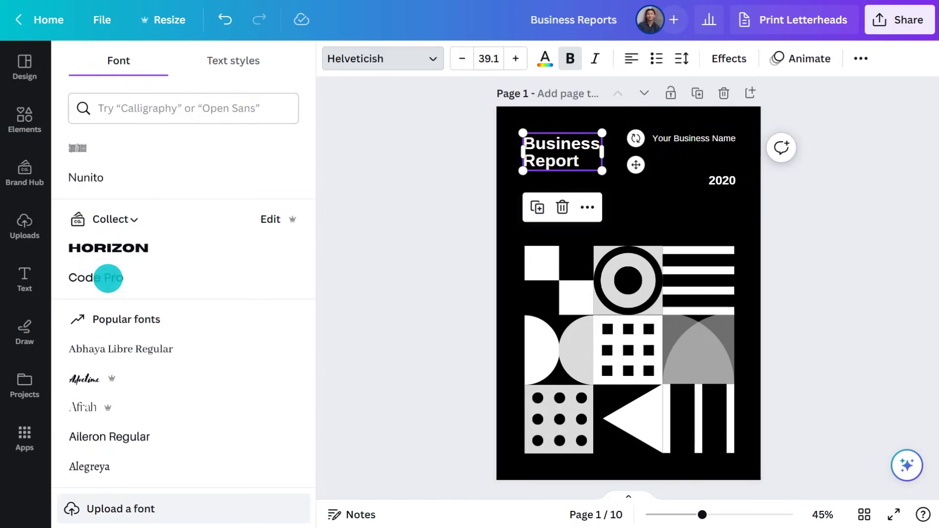
left_click(108, 278)
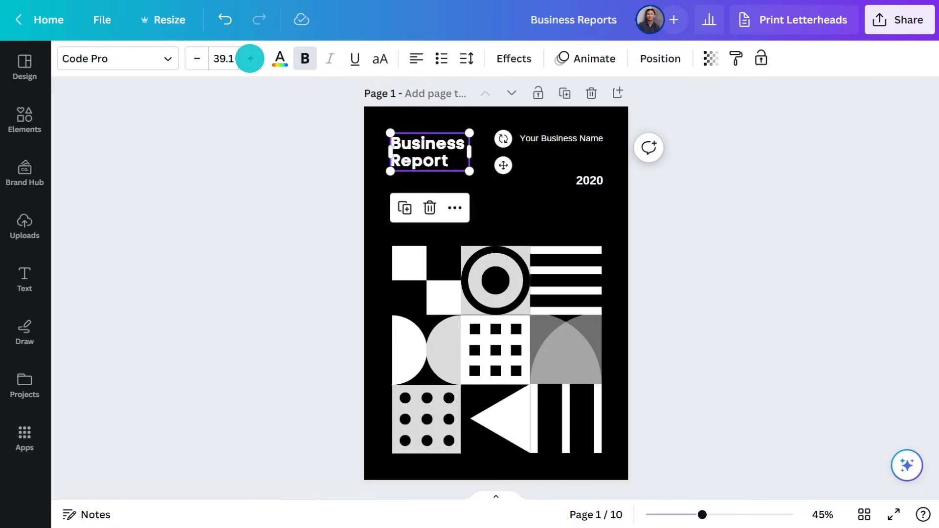
left_click(250, 58)
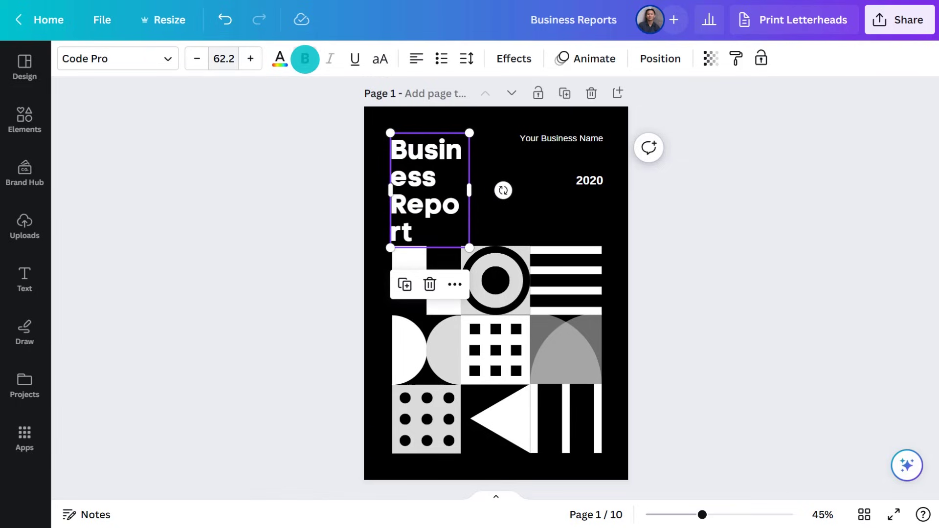
left_click(305, 58)
Widen the title's text box so it fits on two lines and move it down to just above the pattern.
left_click_drag(469, 176, 513, 162)
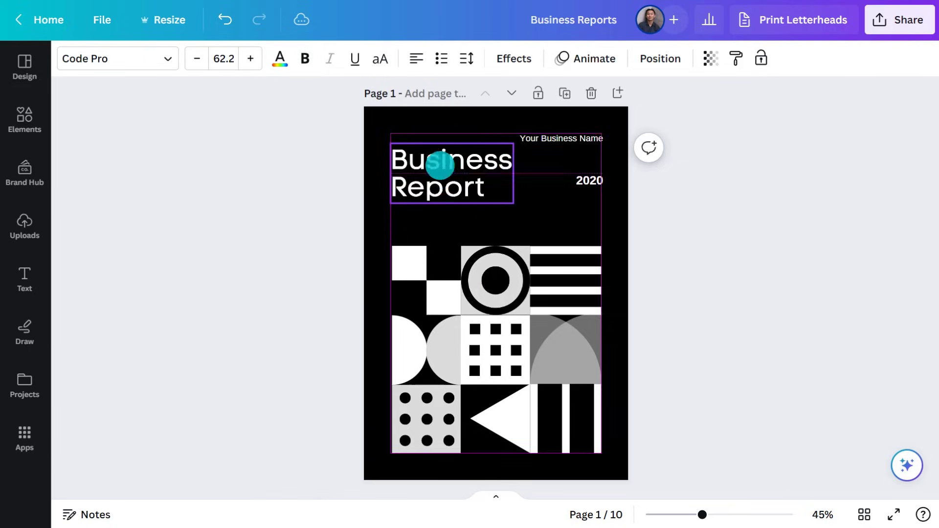
left_click_drag(440, 165, 441, 208)
Change the cover background to the dark purple of the Collect brand palette.
left_click(393, 149)
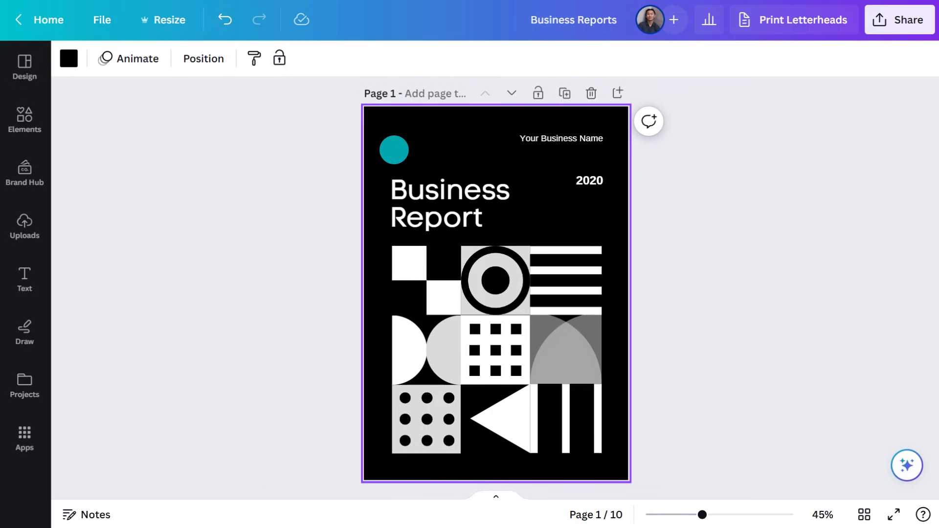
left_click(69, 58)
left_click(84, 259)
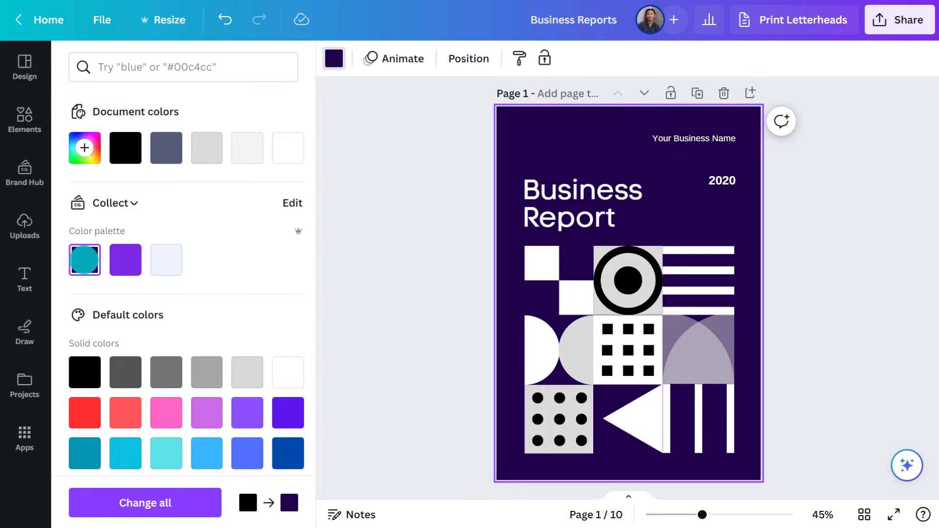
left_click(377, 287)
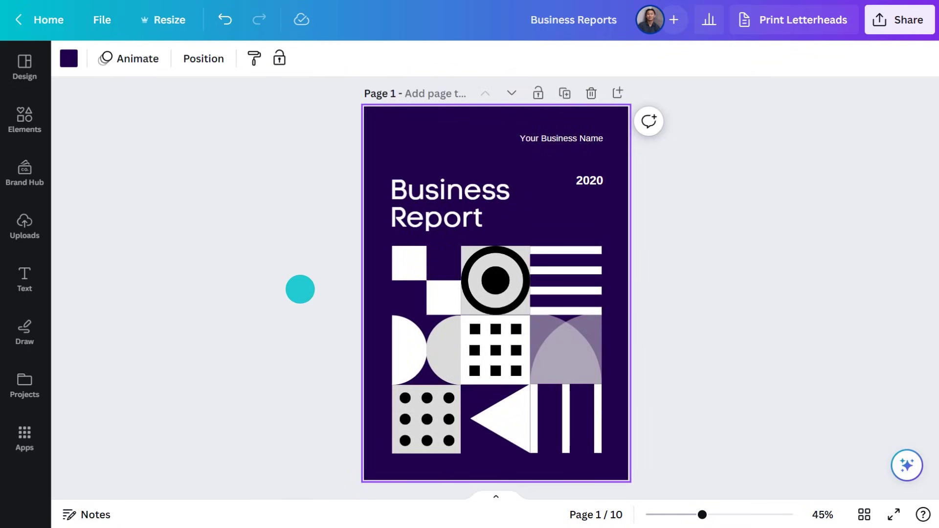
Remove the tile with nine small squares from the centre of the cover's geometric pattern.
left_click(494, 347)
left_click_drag(495, 347, 586, 349)
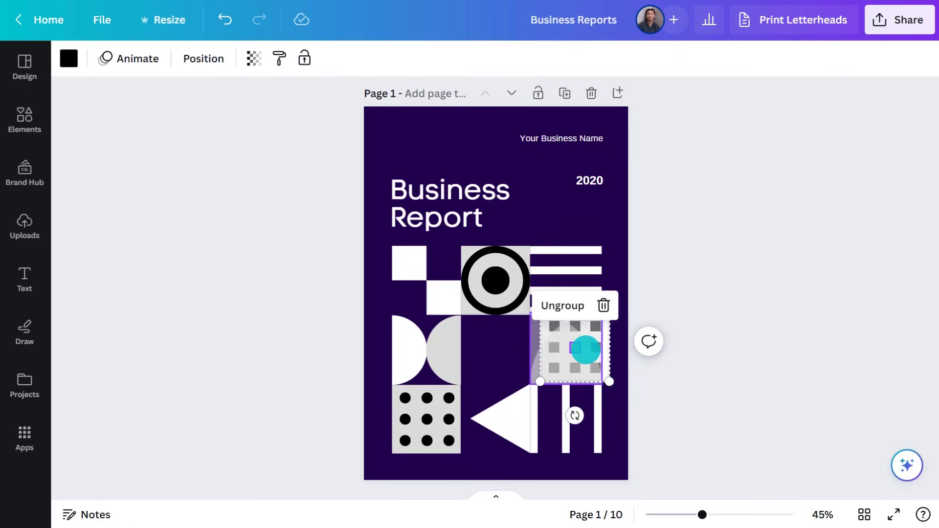
left_click_drag(609, 381, 674, 446)
left_click(636, 275)
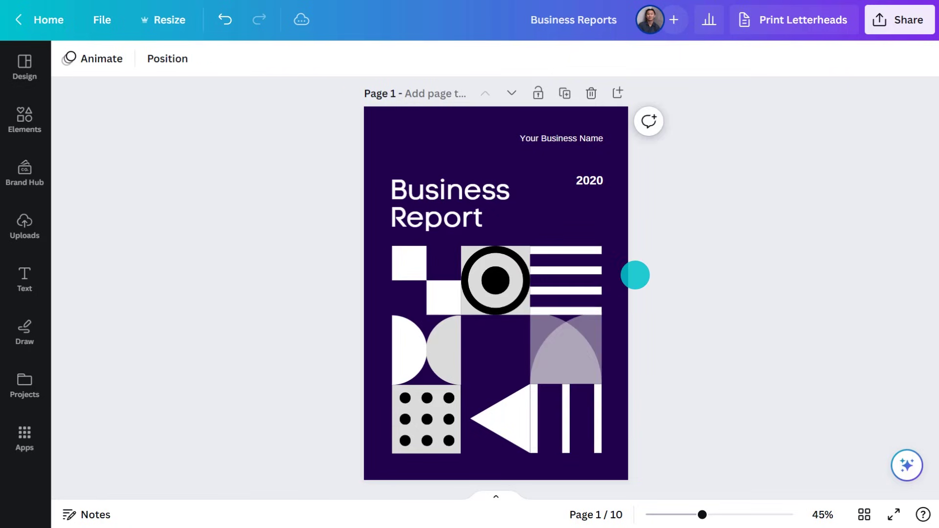
Upload the four Collect logo files, including the wordmark, original logo and two lettermarks, to the Collect brand kit.
left_click(24, 172)
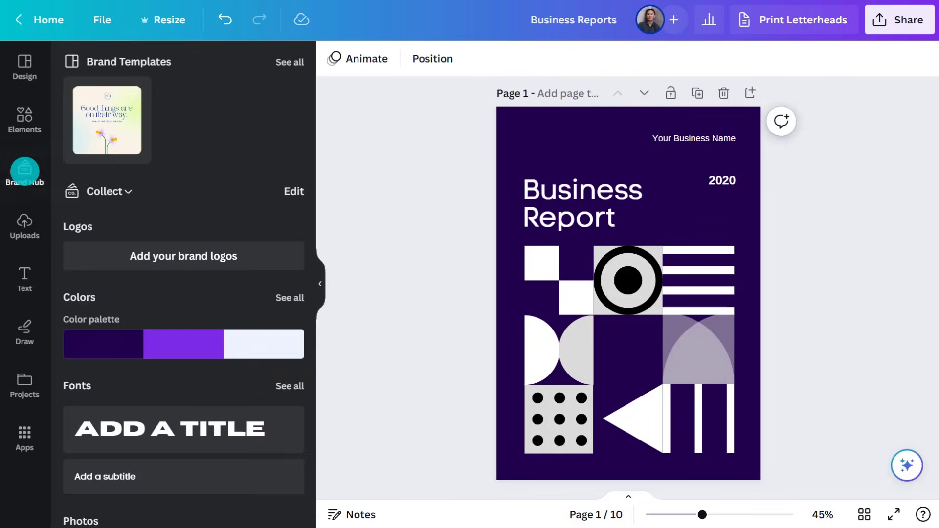
left_click(164, 247)
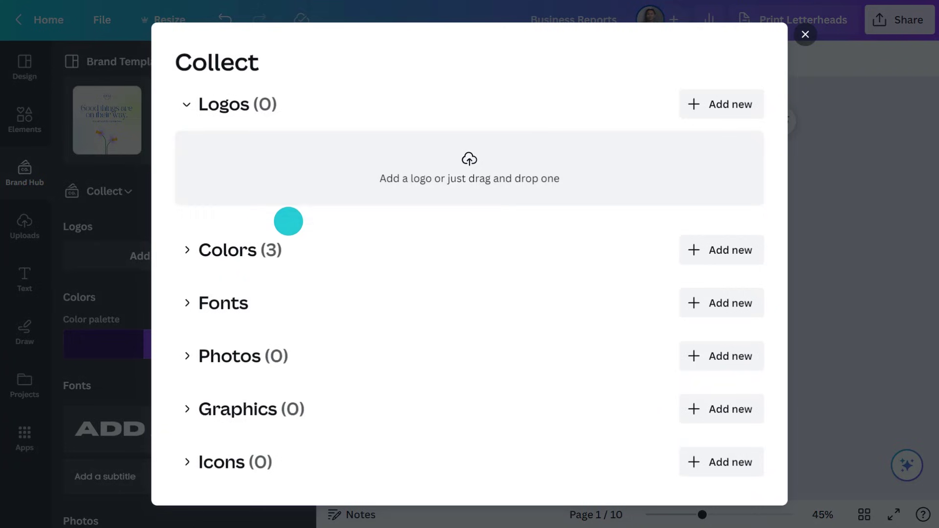
left_click(454, 167)
left_click_drag(86, 69, 351, 114)
left_click(438, 304)
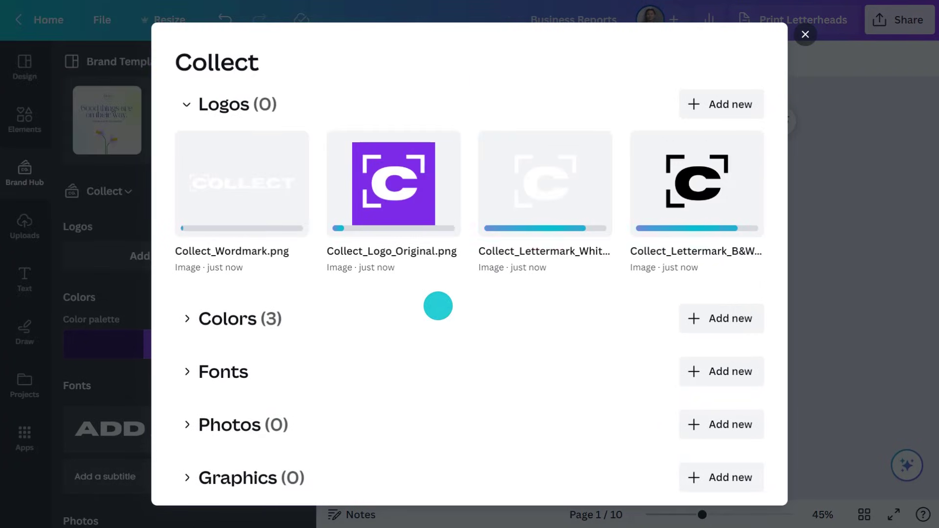
left_click(805, 34)
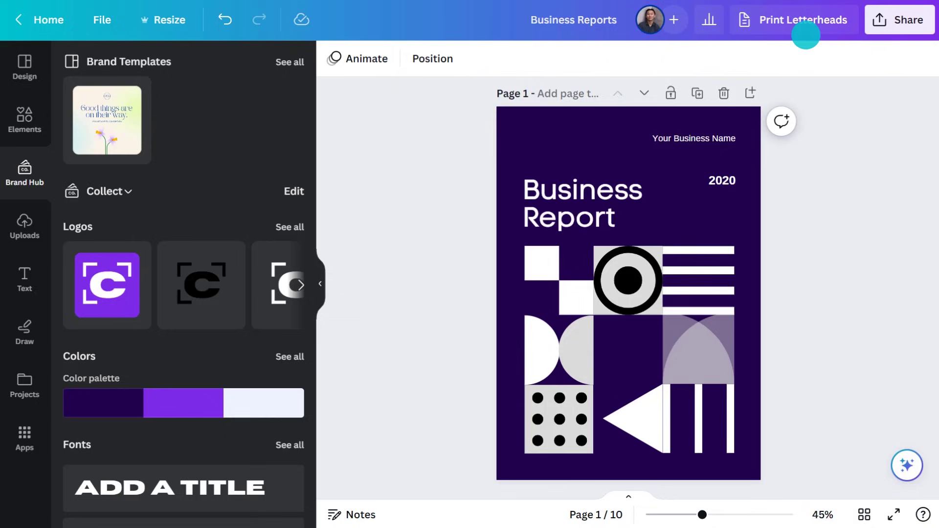
Delete the "Your Business Name" placeholder on the cover and put the white Collect wordmark in its place.
left_click(693, 138)
left_click(694, 180)
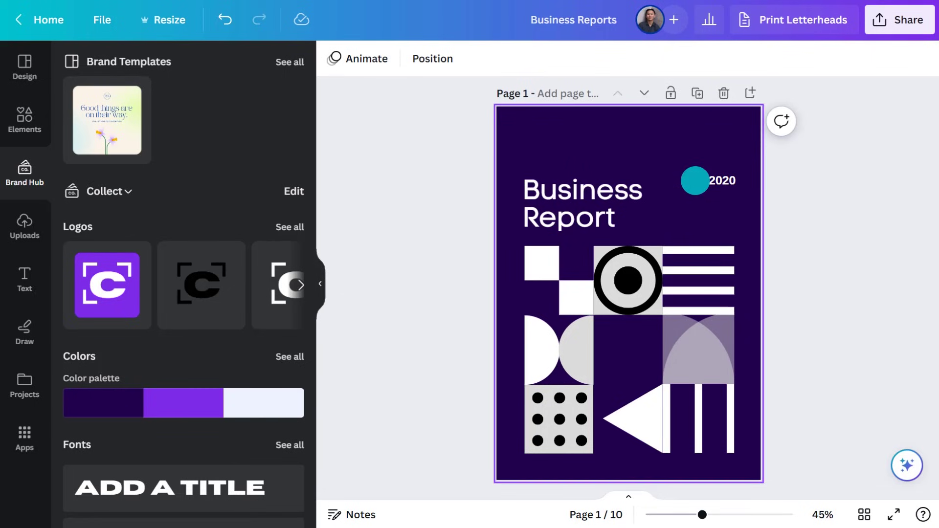
left_click(296, 285)
left_click_drag(224, 290, 693, 143)
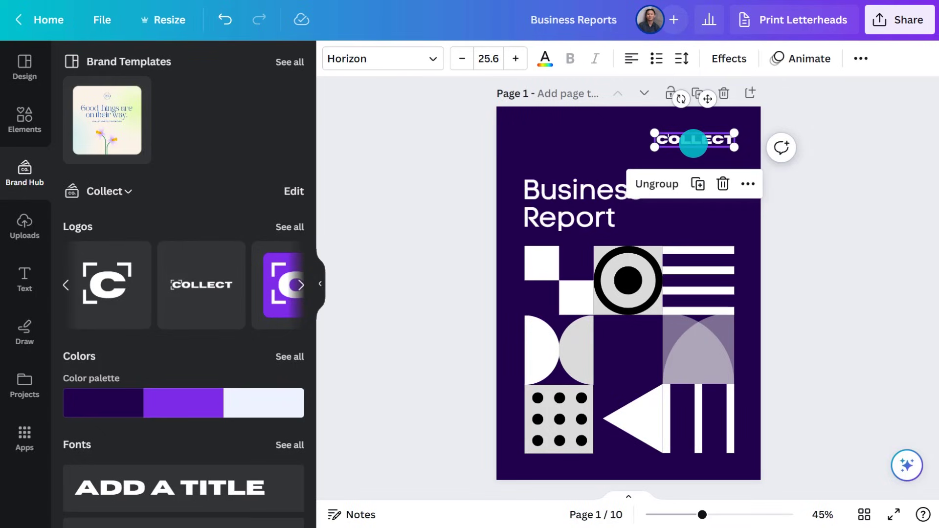
Add the purple Collect logo to the cover's pattern and resize it to fill the empty centre tile.
left_click(299, 285)
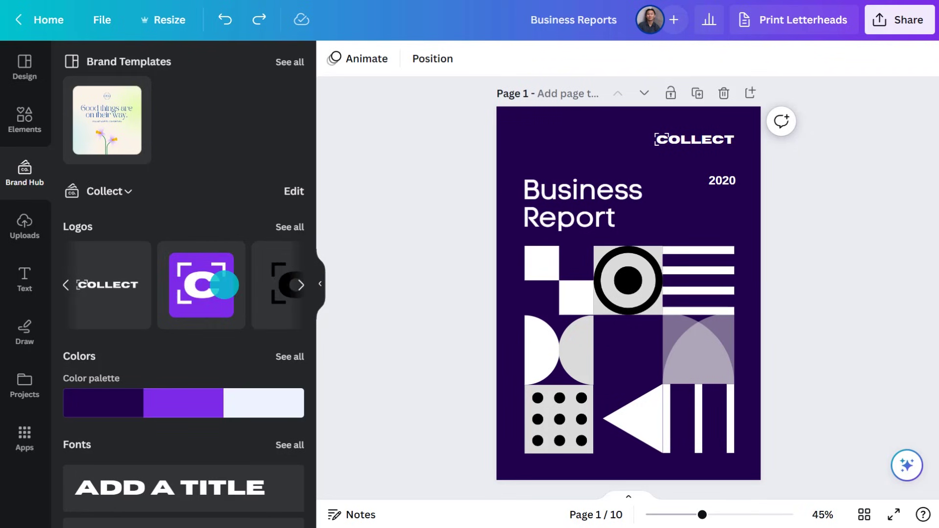
left_click_drag(220, 283, 605, 335)
left_click_drag(547, 280, 662, 394)
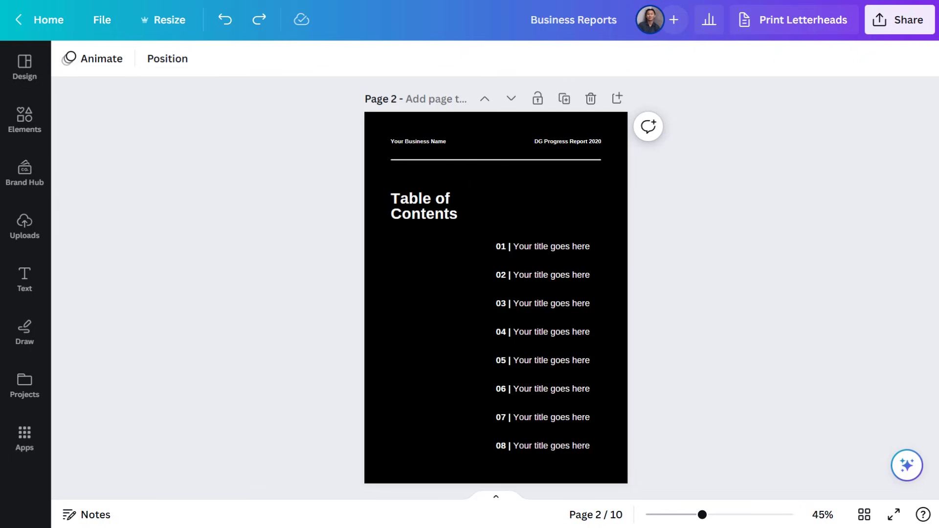
Change the background of the table of contents page to the light lavender of the Collect palette.
left_click(413, 264)
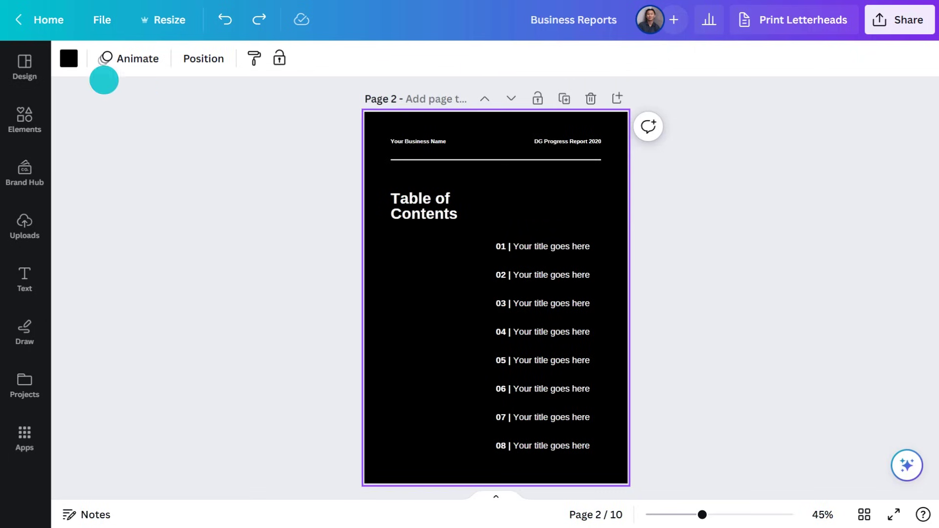
left_click(68, 57)
left_click(167, 300)
Recolor the "Table of Contents" heading to the brand's bright purple and apply that color change to all matching elements.
left_click(551, 206)
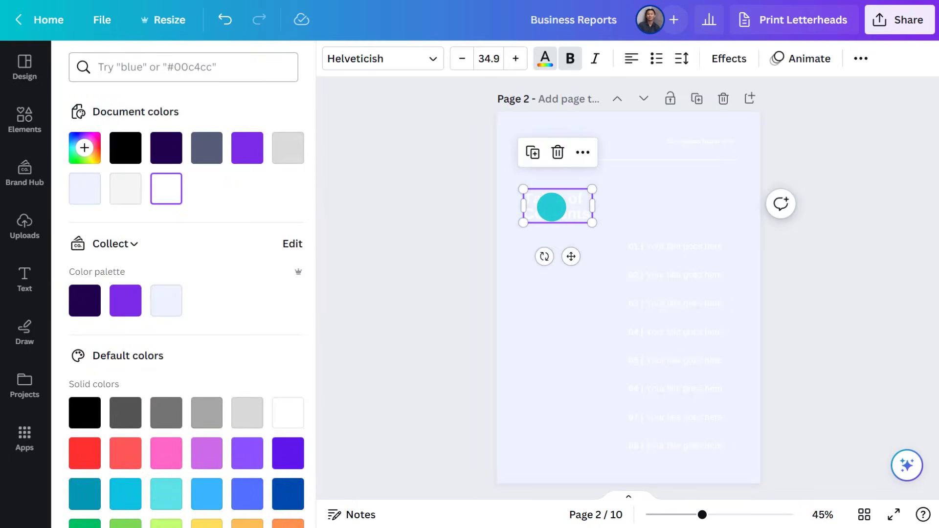
left_click(125, 300)
left_click(146, 501)
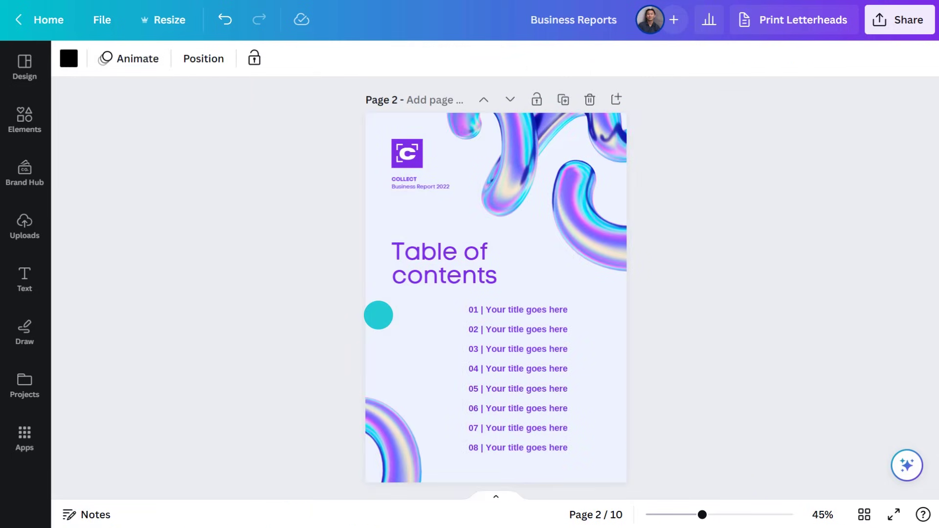
Change the background of the Introduction page to white.
scroll(318, 357, "down", 5)
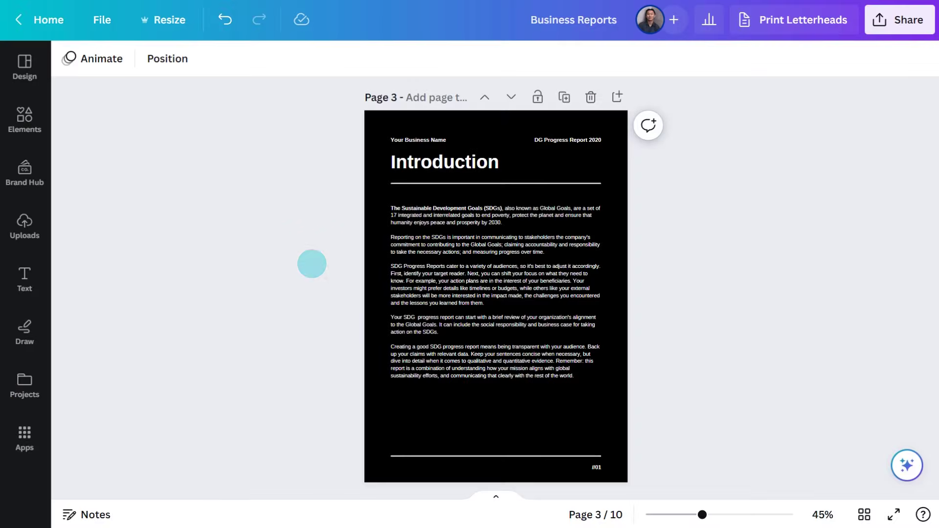
left_click(379, 202)
left_click(68, 59)
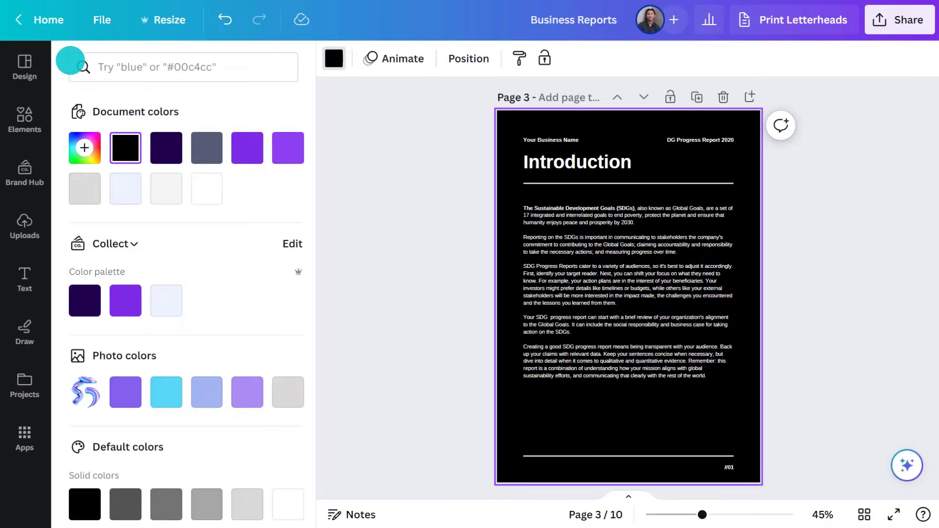
left_click(206, 189)
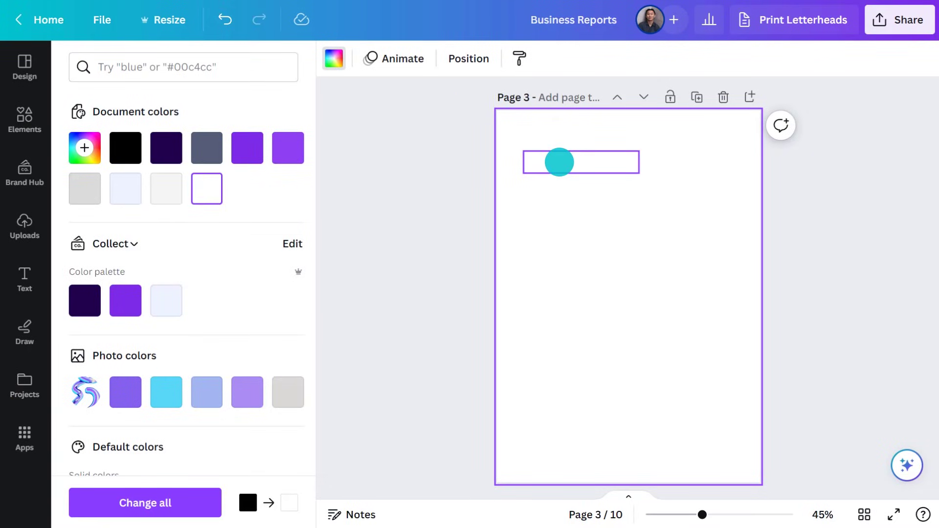
Color the "Introduction" heading bright purple and the page's body text black.
left_click(252, 146)
left_click(601, 277)
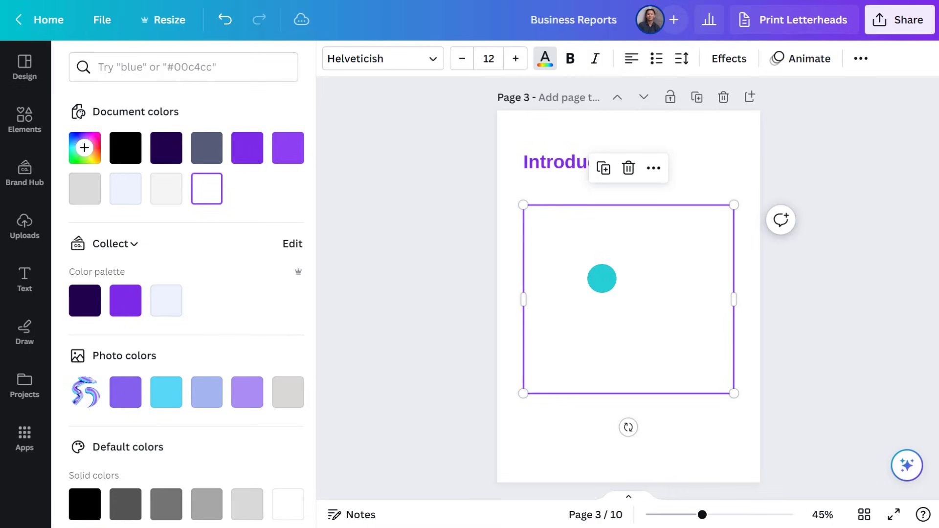
left_click(126, 148)
key("Escape")
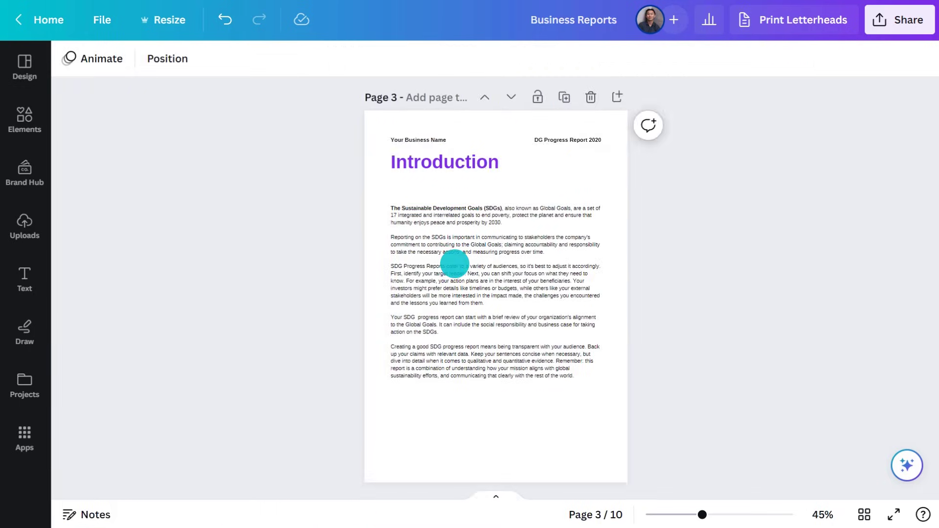
Delete the body text block below the "Introduction" heading.
left_click(455, 264)
key("Delete")
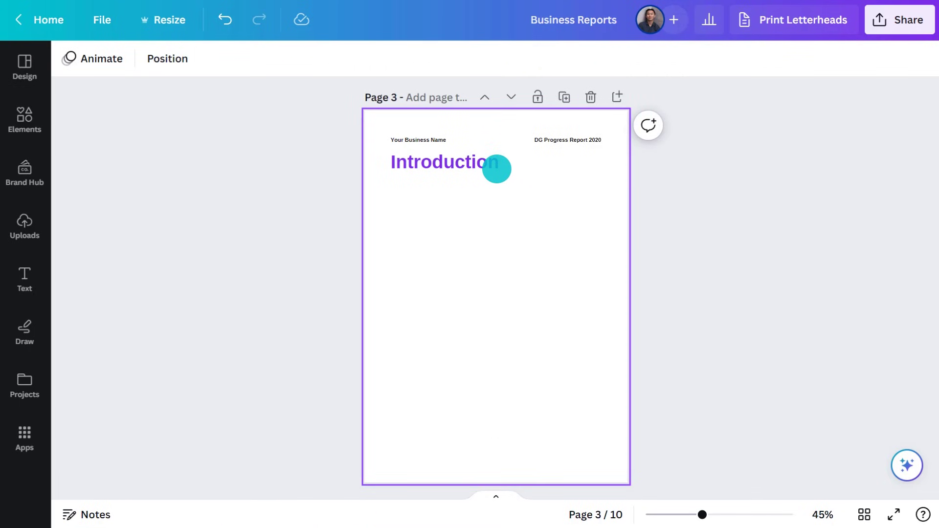
Paste the Collect introduction text, reduce the "Introduction" heading's font size, and stack heading and text in the page's lower half.
key("ctrl+v")
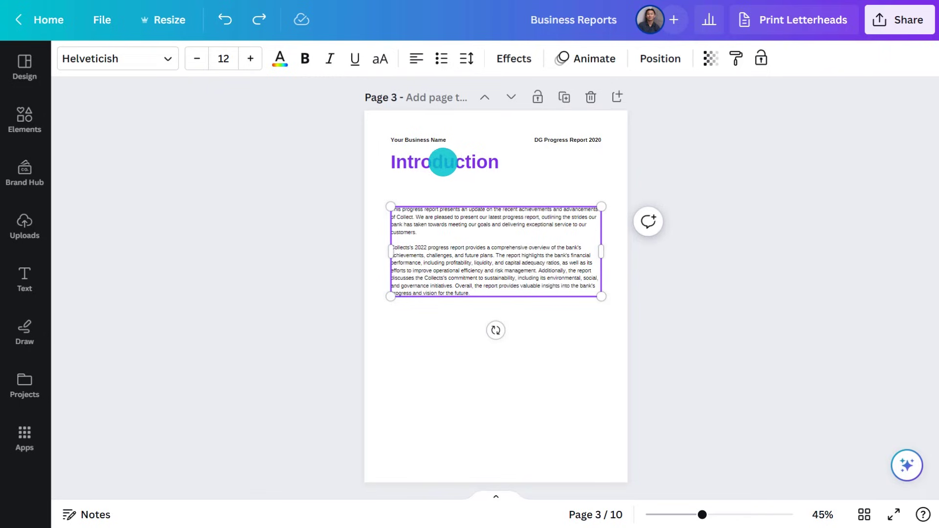
left_click_drag(442, 161, 436, 348)
left_click(196, 58)
left_click(197, 58)
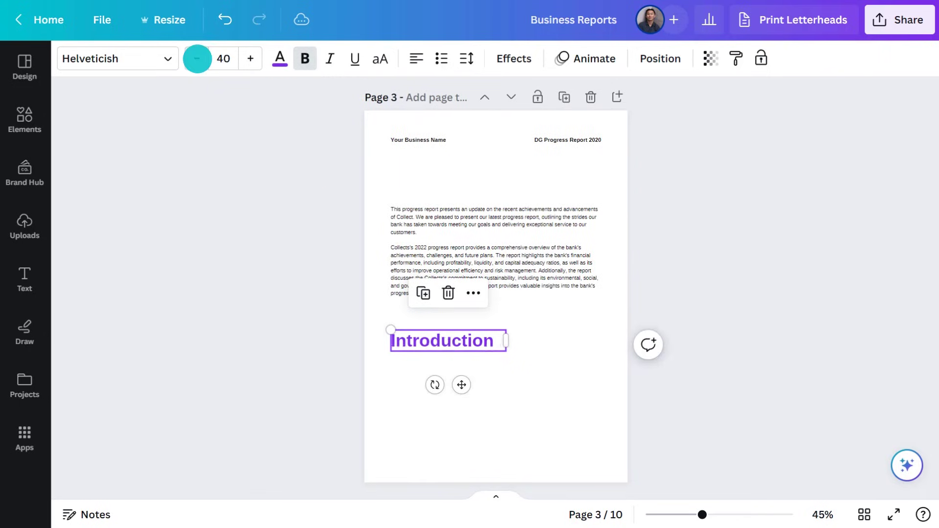
left_click(196, 59)
left_click(196, 59)
left_click_drag(454, 233, 454, 381)
left_click(318, 301)
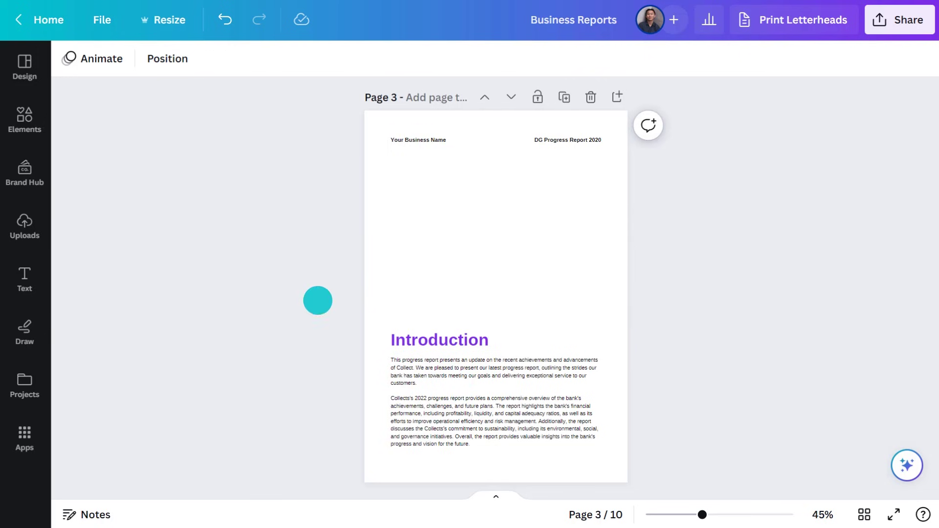
Add a dark purple square stretched into a full-width banner across the page's top, and remove the "DG Progress Report 2020" header text.
left_click(24, 117)
left_click(78, 264)
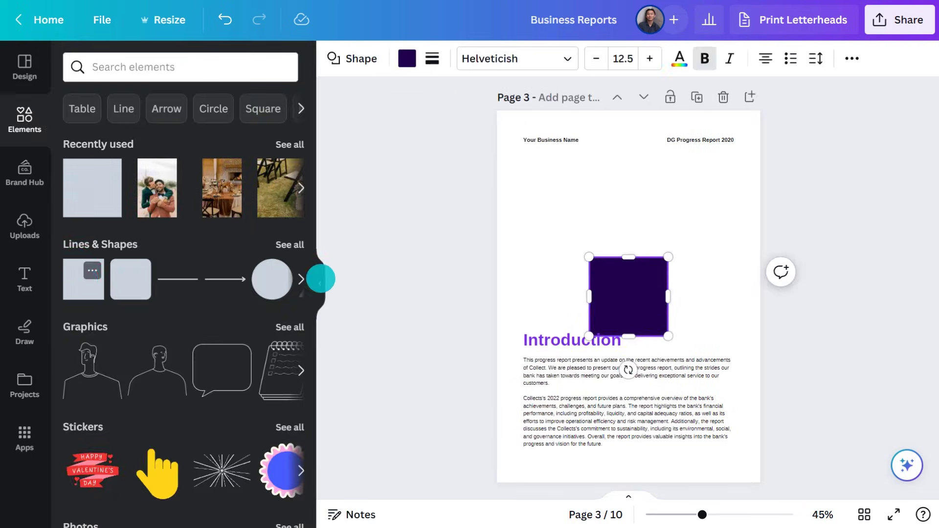
left_click(320, 283)
left_click_drag(495, 297, 395, 160)
left_click_drag(443, 189, 627, 206)
left_click(577, 142)
key("Escape")
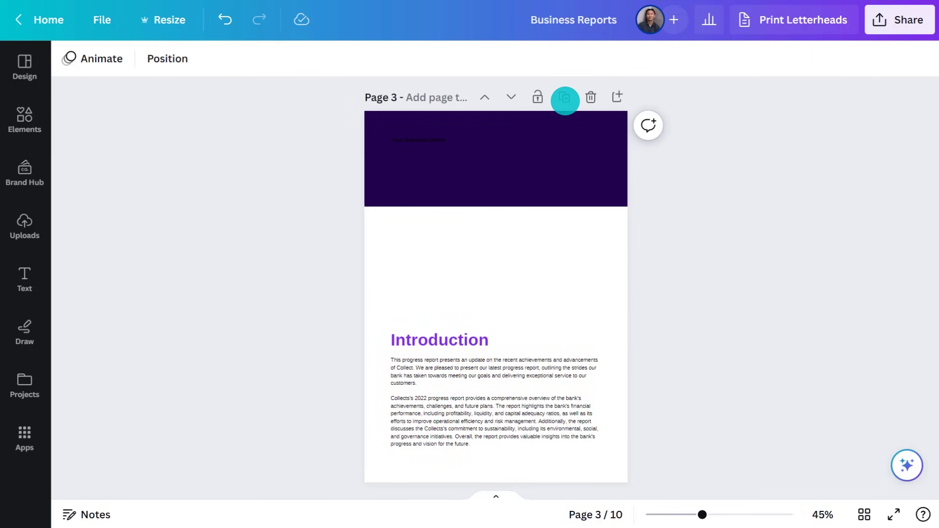
Place the purple Collect logo at the right end of the banner, scaled down to a small icon.
left_click(26, 171)
left_click_drag(107, 285, 725, 217)
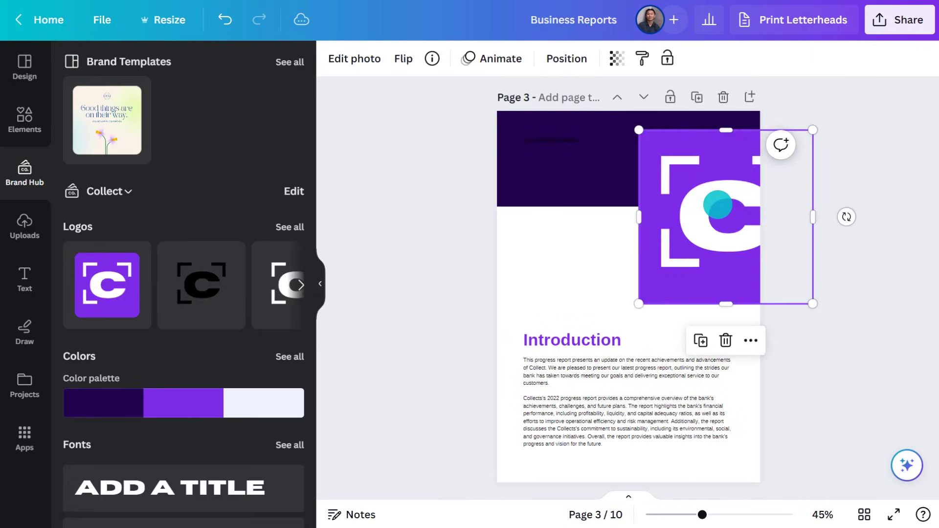
left_click(320, 279)
left_click_drag(679, 304, 591, 142)
Color the "Your Business Name" header text white.
left_click(414, 140)
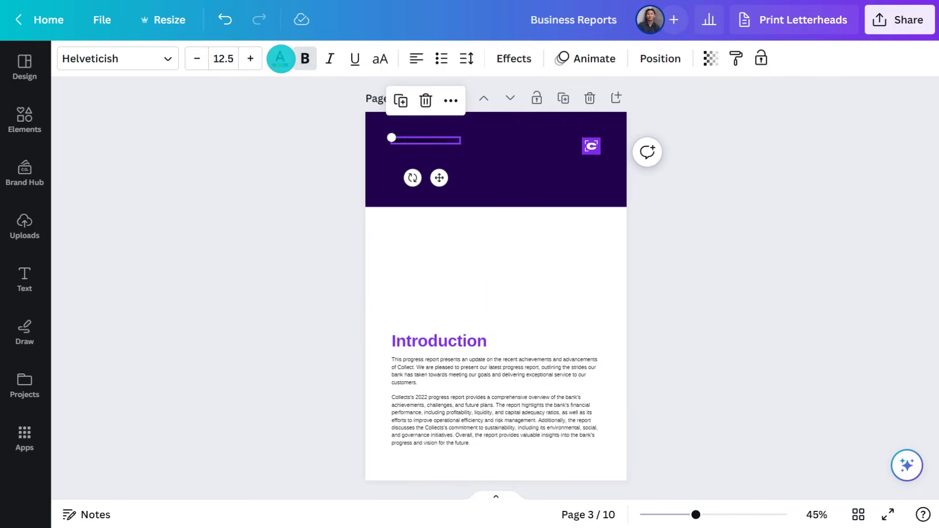
left_click(280, 58)
left_click(125, 188)
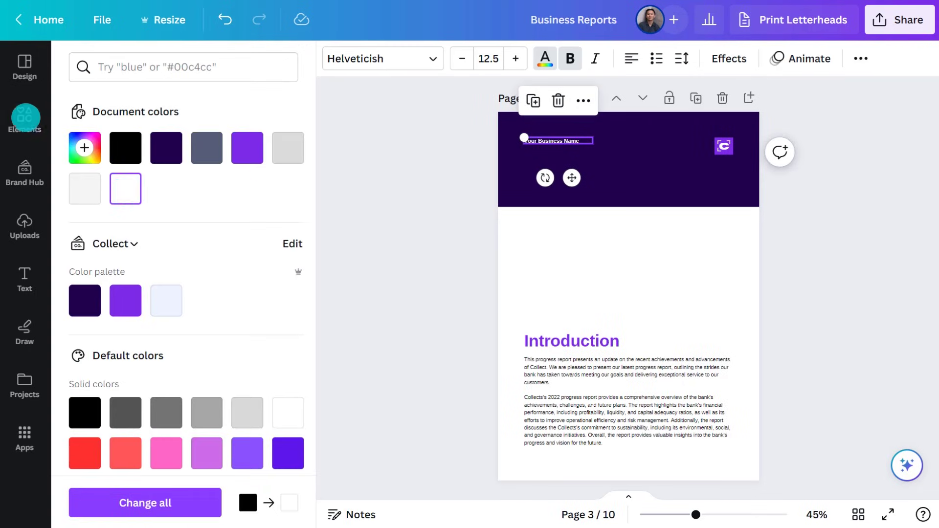
key("ctrl+z")
Search the photos for "diversebusinessportraits" and place the woman in a plaid blazer, scaled down, overlapping the banner's lower left edge.
left_click(119, 65)
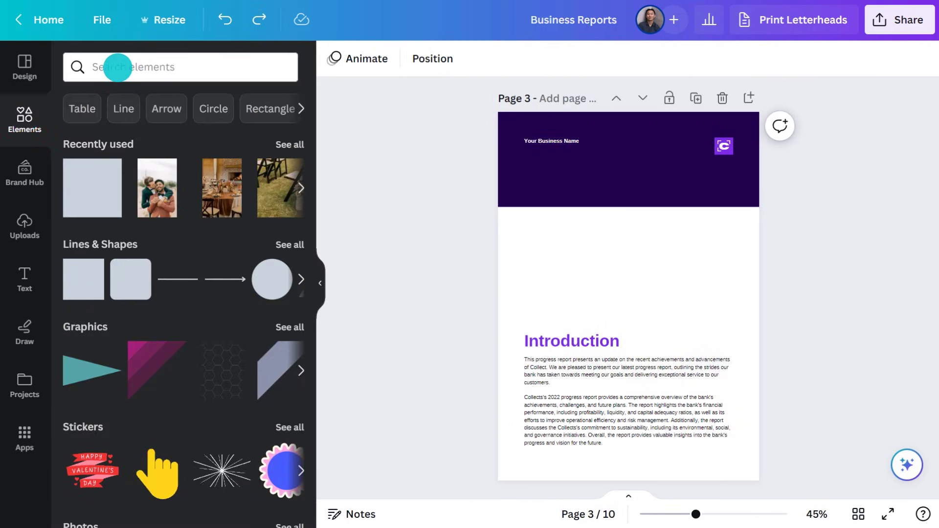
type("diversebusinessportrait")
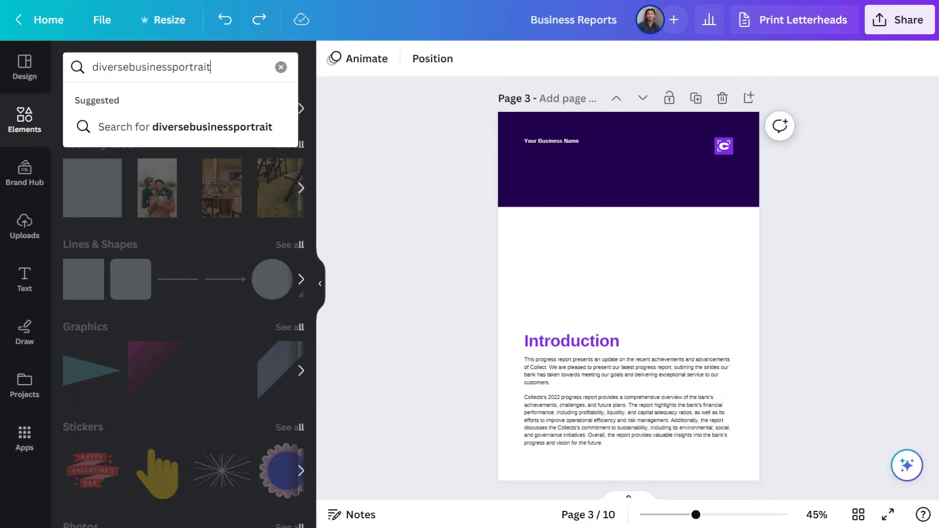
type("s")
key("Return")
left_click(170, 101)
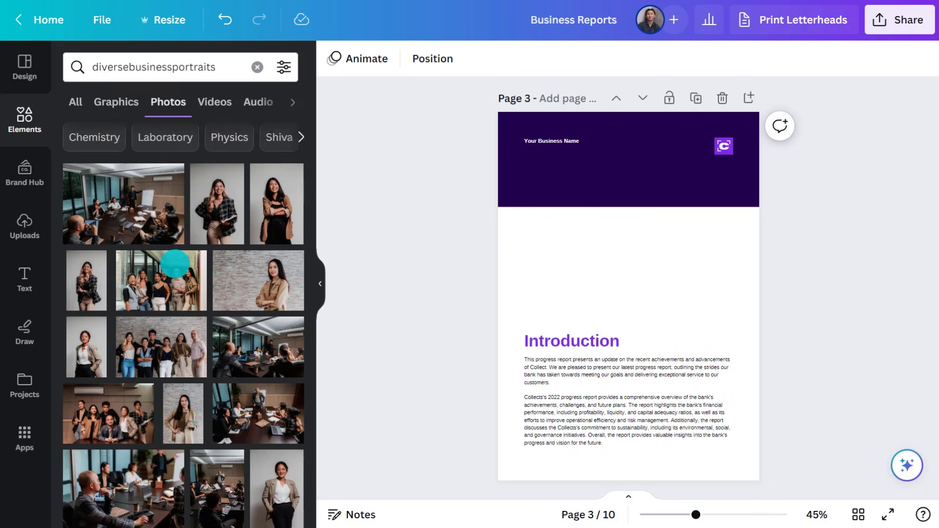
left_click_drag(153, 249, 596, 333)
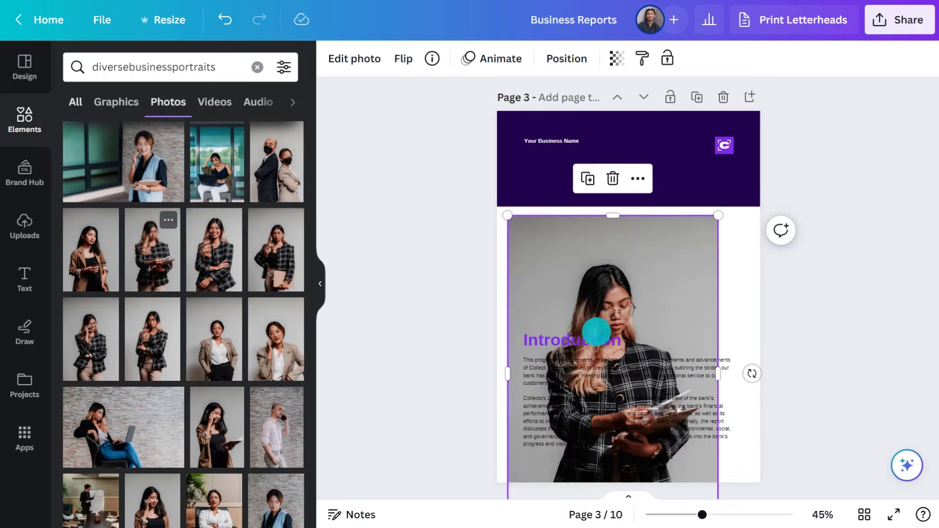
left_click_drag(509, 218, 659, 443)
left_click_drag(686, 472, 552, 205)
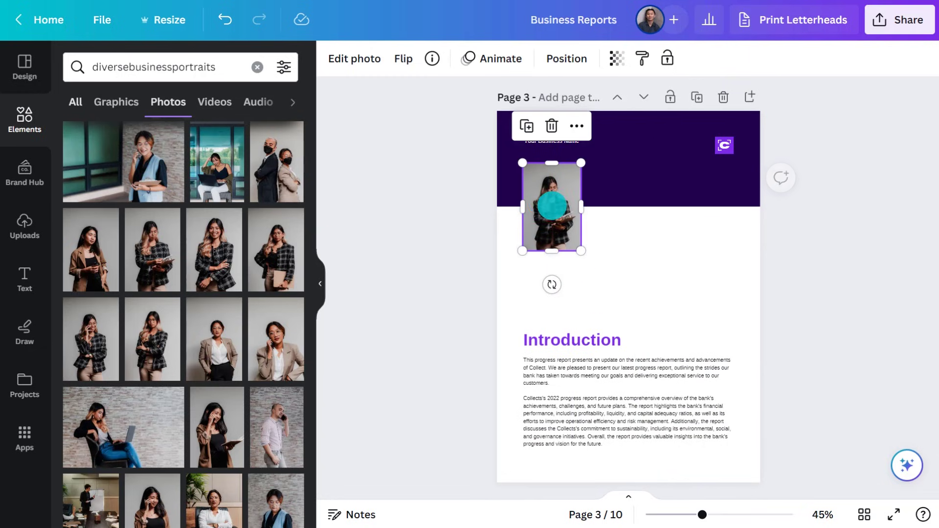
Search the elements for "businesspartners" and place a photo of two women talking, scaled down, right of the portrait.
left_click(194, 67)
type("businesspartners")
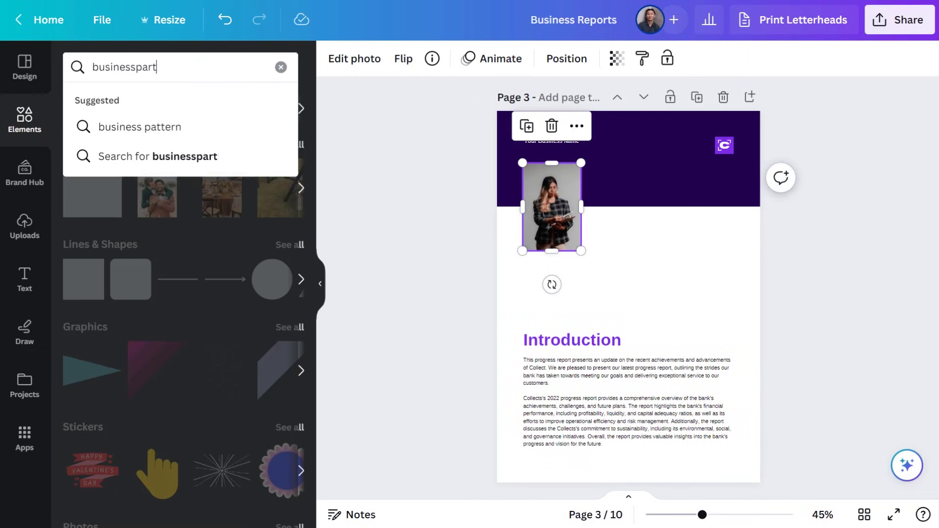
key("Return")
scroll(202, 305, "down", 5)
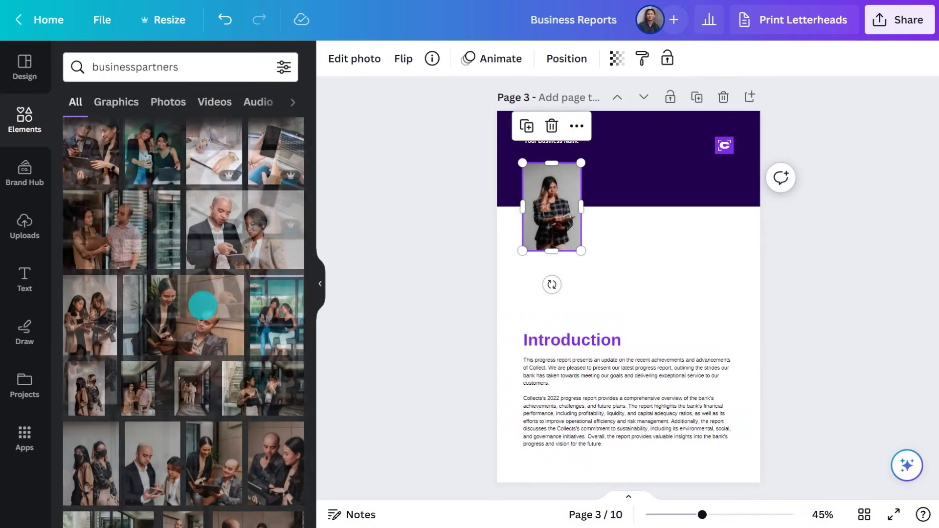
left_click_drag(263, 388, 689, 278)
left_click_drag(592, 216, 676, 274)
left_click_drag(734, 313, 683, 270)
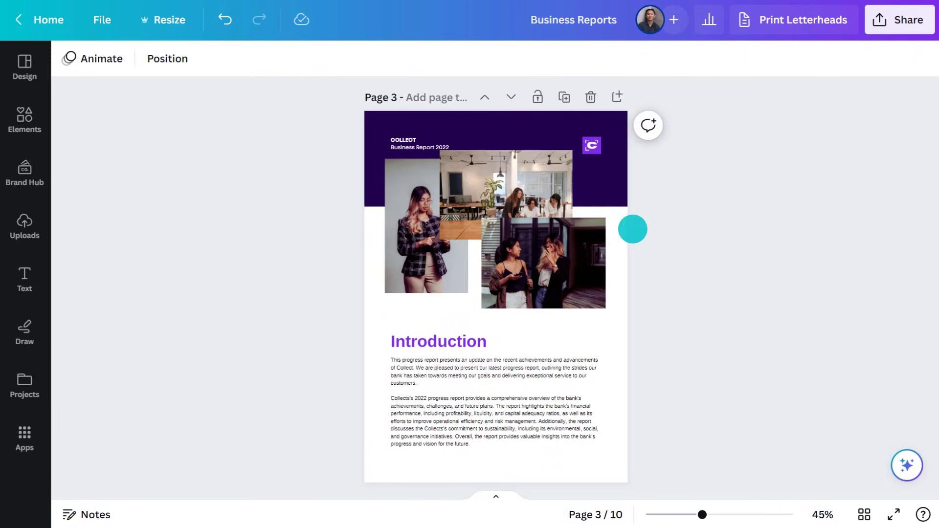
Examine the effects and adjustment settings of the portrait photo.
left_click(418, 221)
left_click(89, 58)
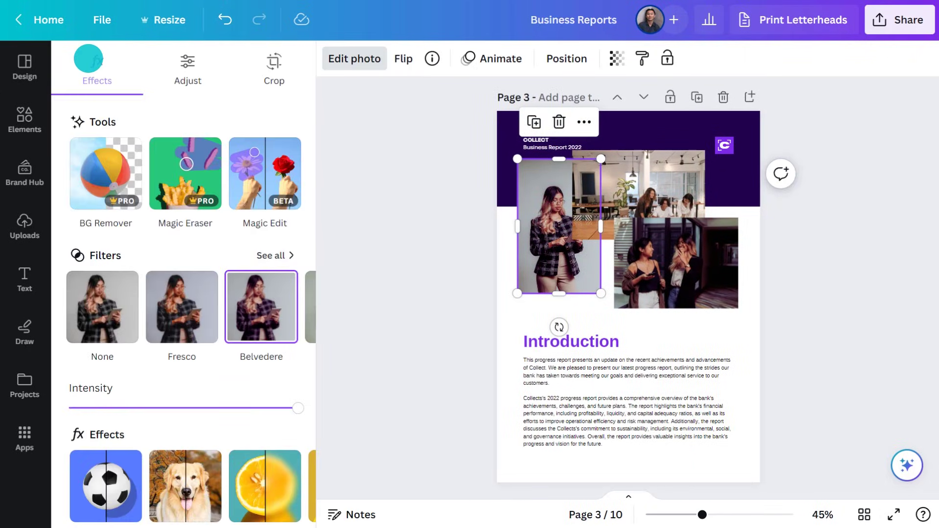
left_click(182, 69)
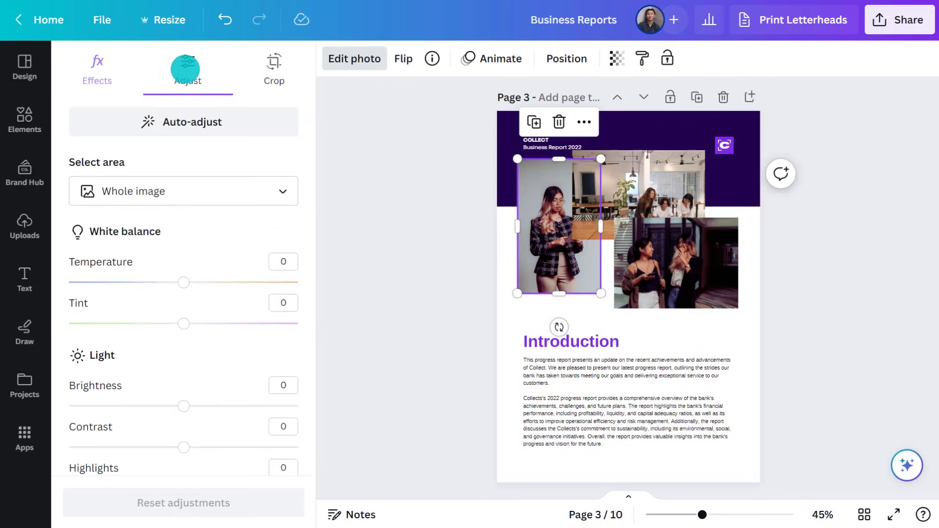
scroll(177, 248, "down", 9)
mouse_move(183, 293)
left_mouse_down()
mouse_move(69, 293)
mouse_move(184, 293)
left_mouse_up()
left_click(411, 333)
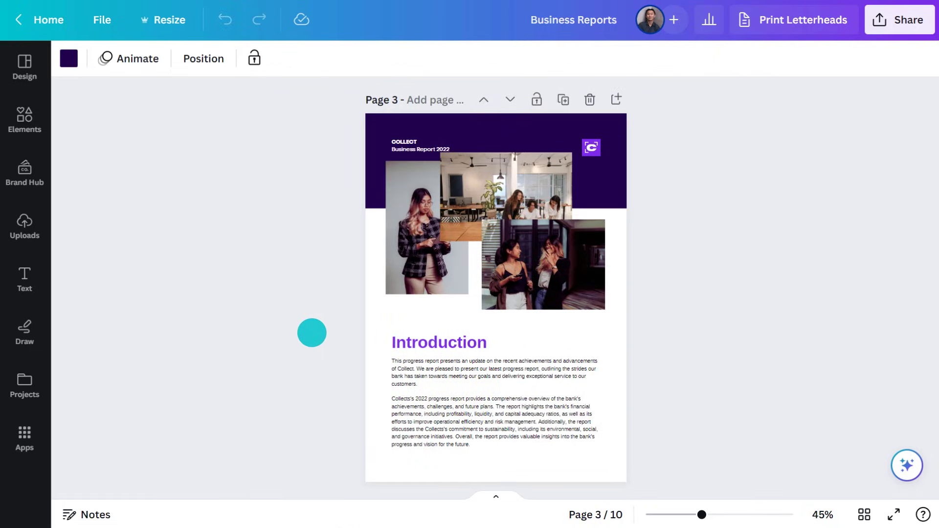
Narrow the body text box below the "Introduction" heading and place a duplicate of it directly to its right.
left_click(454, 397)
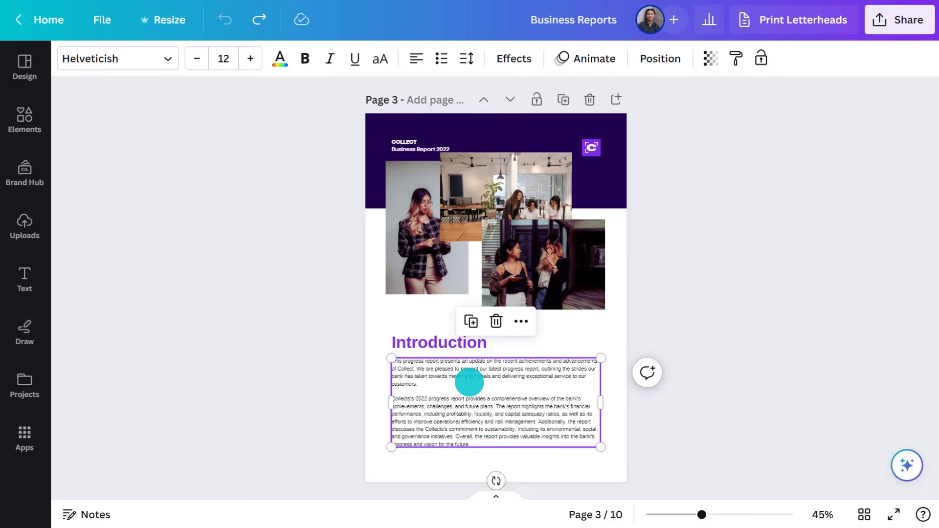
left_click_drag(601, 403, 538, 417)
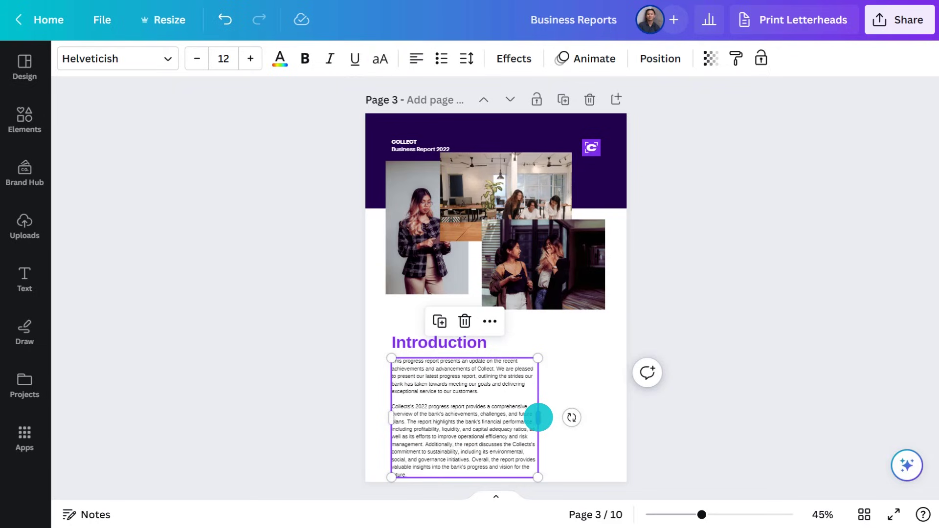
left_click(439, 321)
left_click_drag(464, 415, 609, 410)
Delete the second paragraph from the original body text box.
left_click(461, 395)
left_click_drag(400, 405, 404, 474)
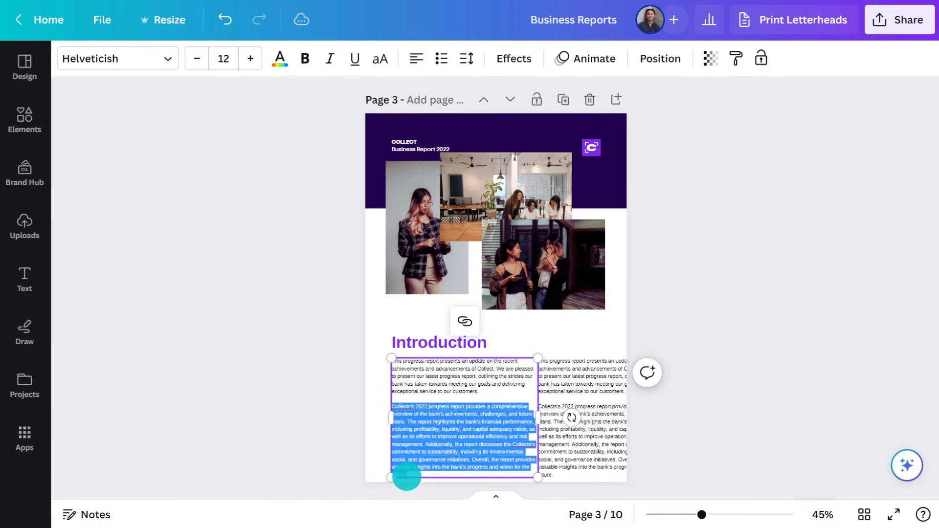
key("BackSpace")
Remove the first paragraph from the duplicate text box, place it below the original, and reduce its font size.
left_click(577, 404)
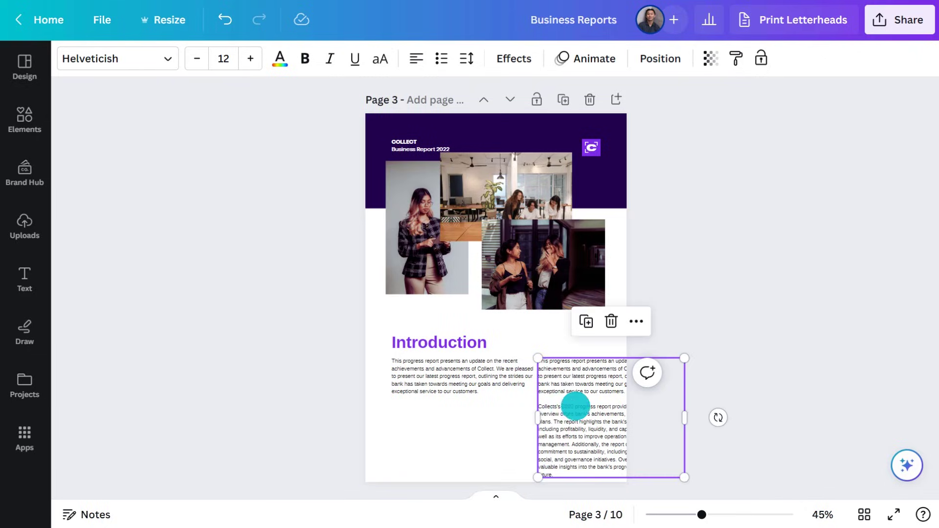
left_click_drag(540, 362, 469, 441)
key("BackSpace")
left_click(196, 59)
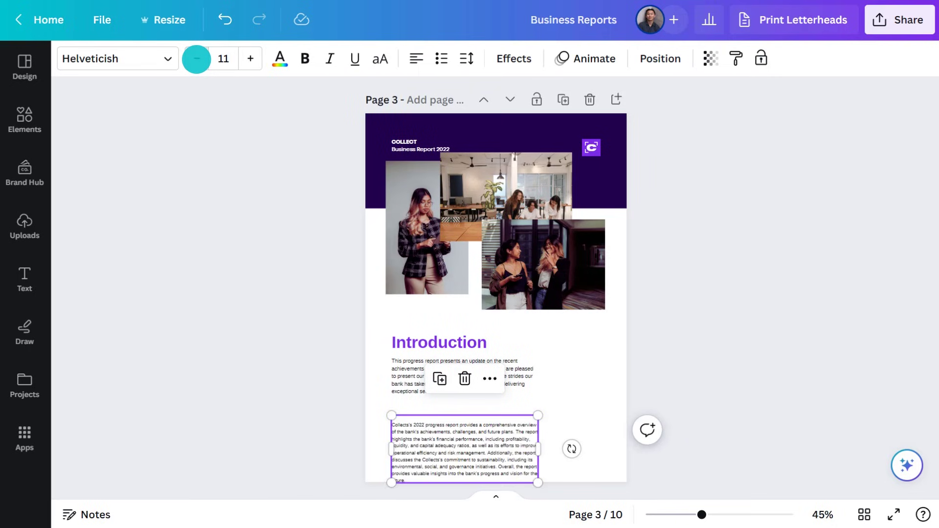
left_click(197, 58)
Change the font of the introduction page's text from Helveticish to Code Pro.
left_click(405, 374)
left_click(132, 59)
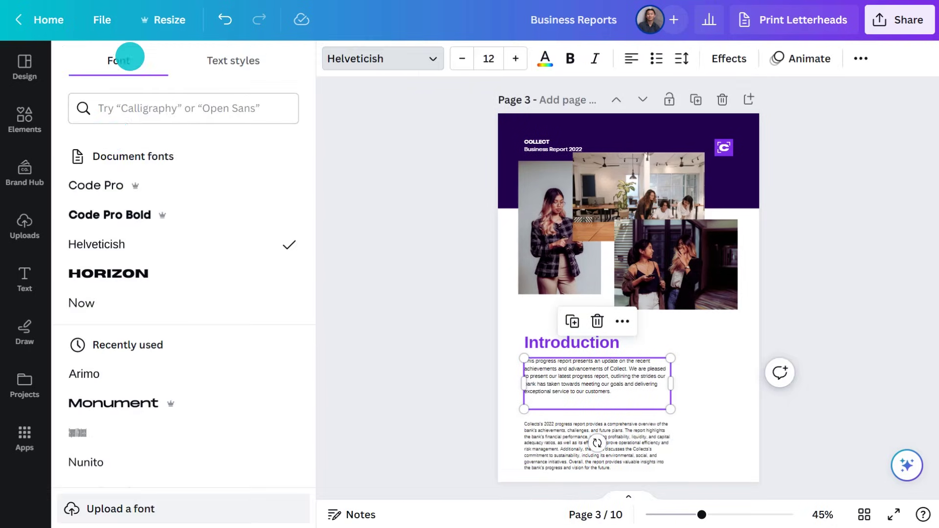
left_click(105, 184)
key("ctrl+z")
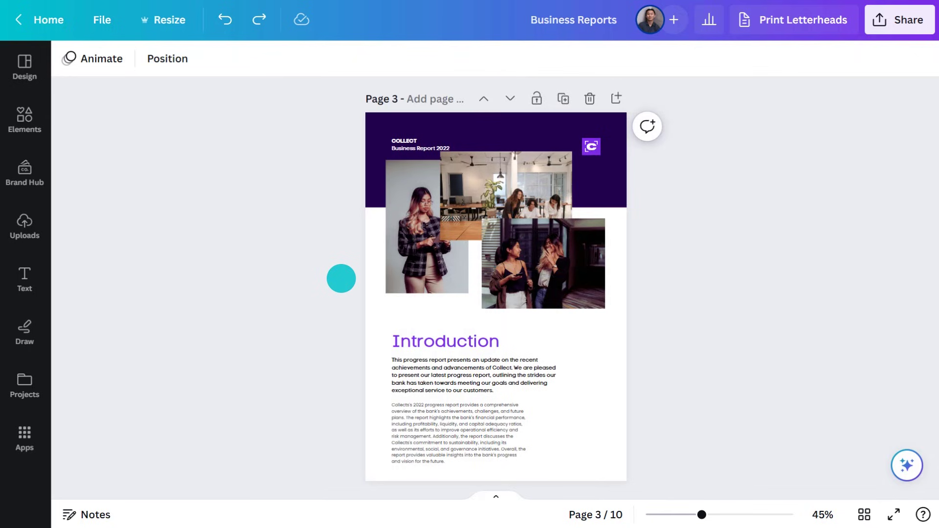
Move the portrait photo partly off the page's left edge, crop it, and enlarge it to a closer view of the woman.
left_click_drag(431, 227, 385, 230)
left_click_drag(381, 162, 380, 188)
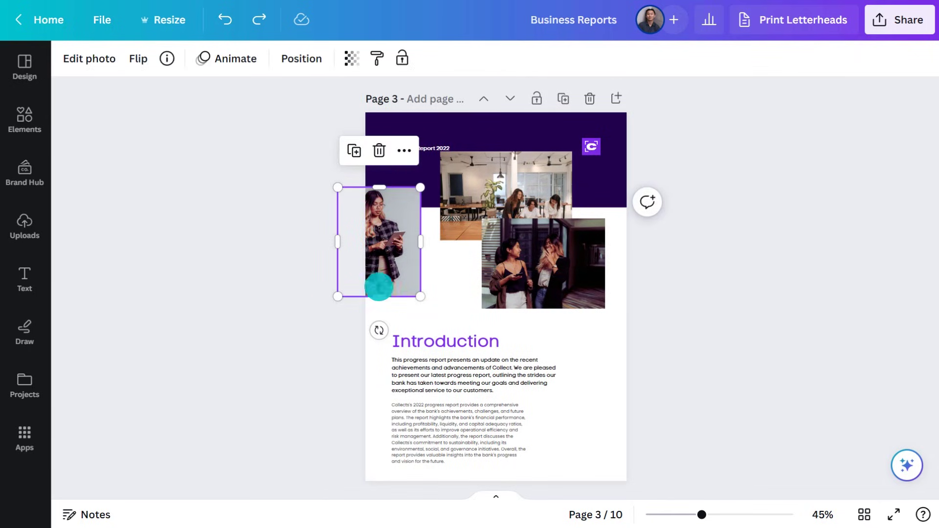
left_click_drag(379, 296, 380, 264)
left_click_drag(419, 227, 404, 225)
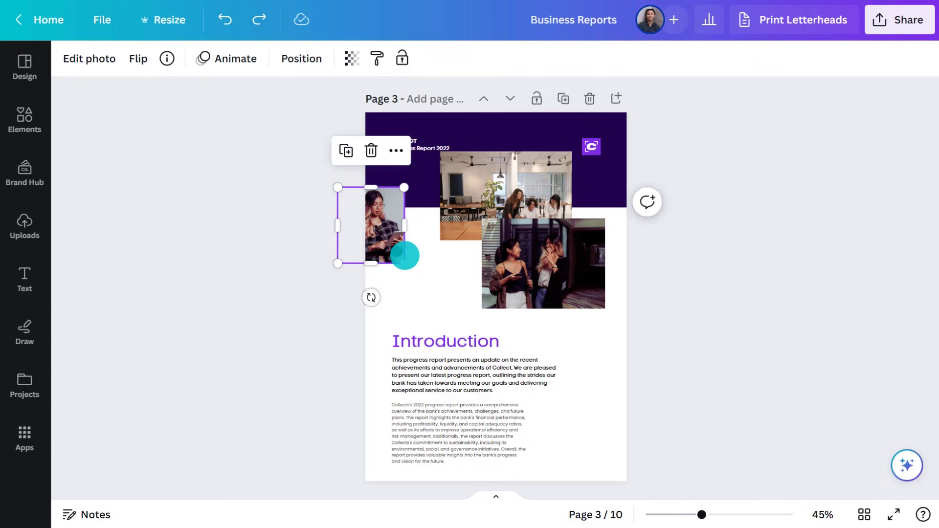
left_click_drag(403, 262, 424, 288)
left_click_drag(425, 192, 434, 176)
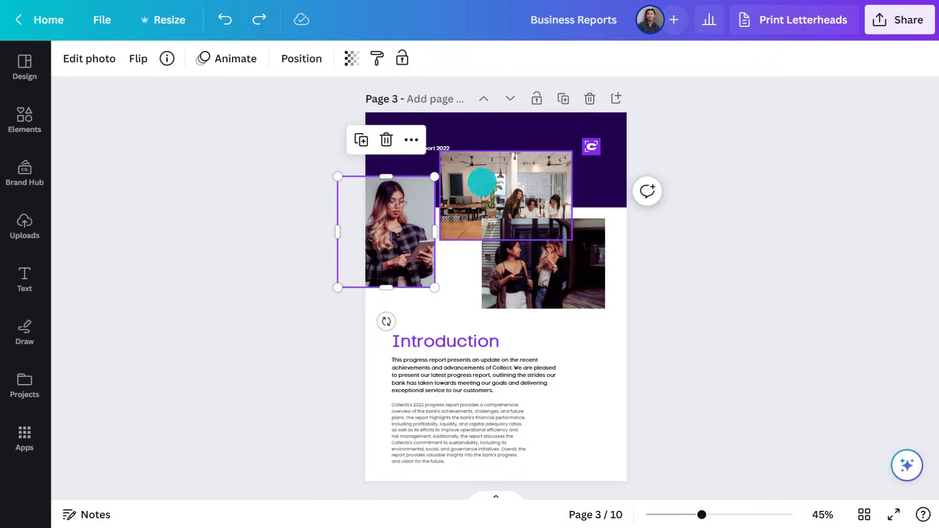
Crop the office photo to a flat strip with its upper edge level with the portrait's.
left_click(497, 182)
left_click_drag(505, 152, 505, 178)
left_click_drag(505, 239, 572, 264)
Crop the photo of the two women to a wide strip, move it past the page's right edge, and enlarge it.
left_click(536, 257)
left_click_drag(510, 264, 570, 286)
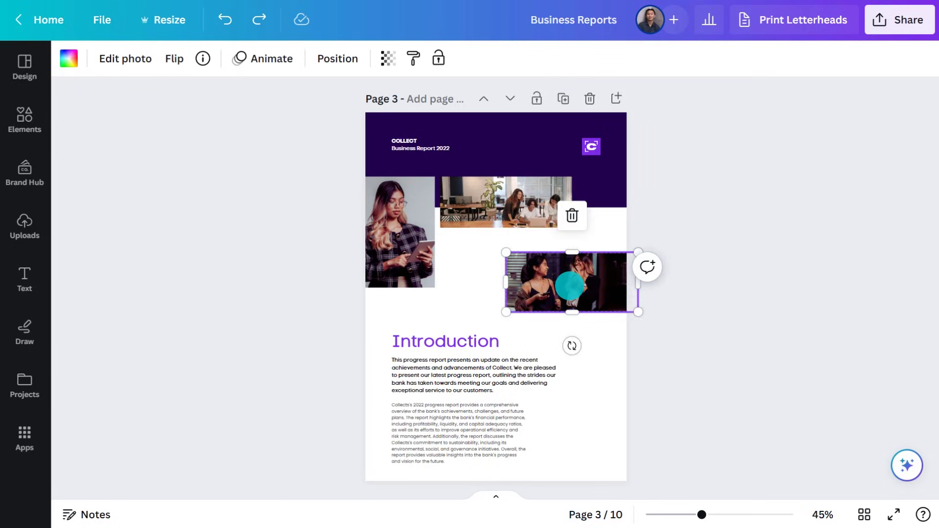
left_click_drag(508, 253, 469, 235)
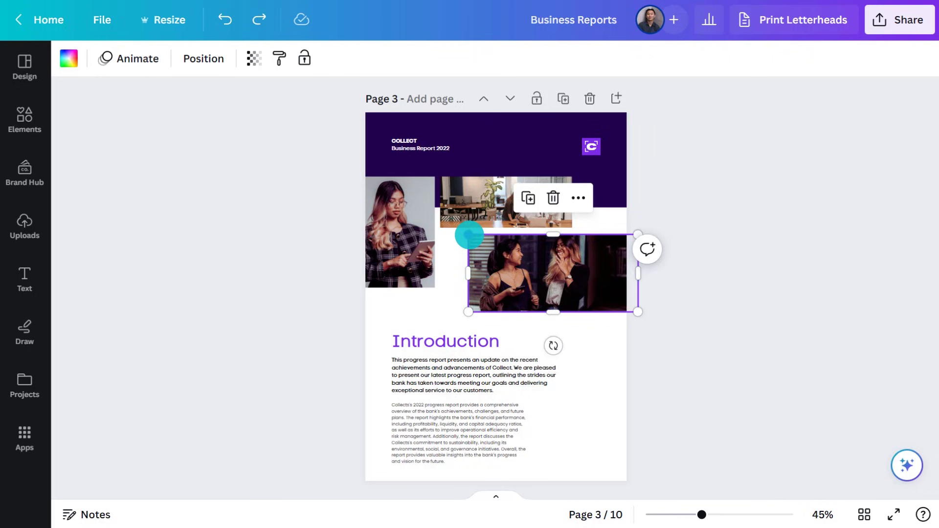
key("ctrl+v")
left_click(335, 277)
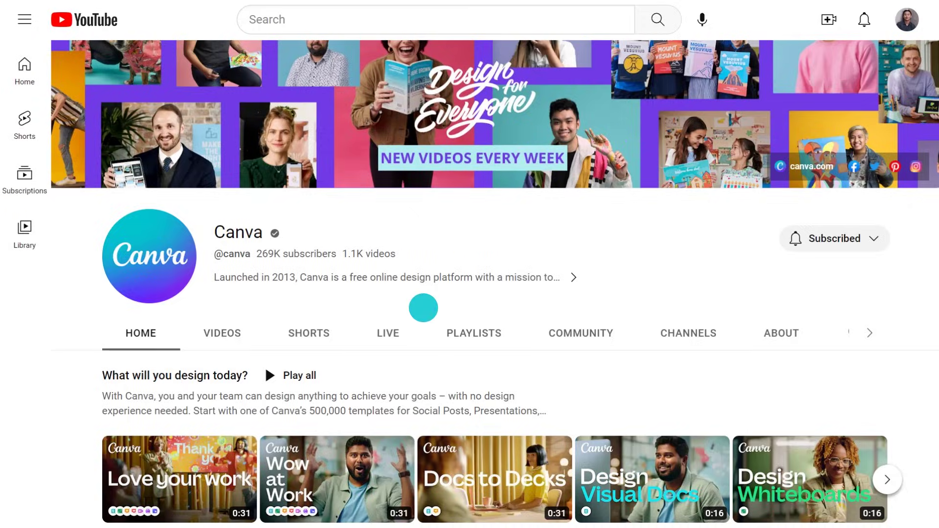
Browse Canva's YouTube channel and open the "Tips from the team at Canva" playlist.
scroll(423, 308, "down", 7)
scroll(426, 385, "down", 10)
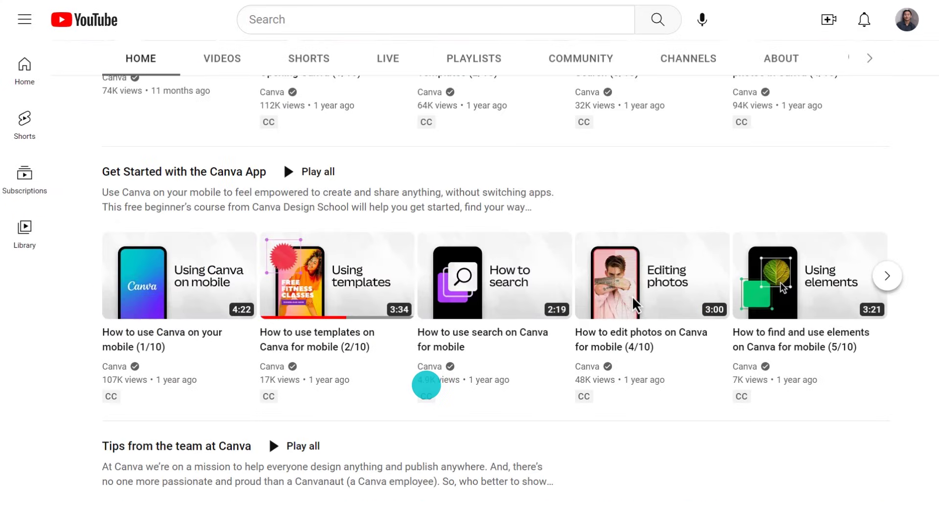
scroll(426, 385, "down", 6)
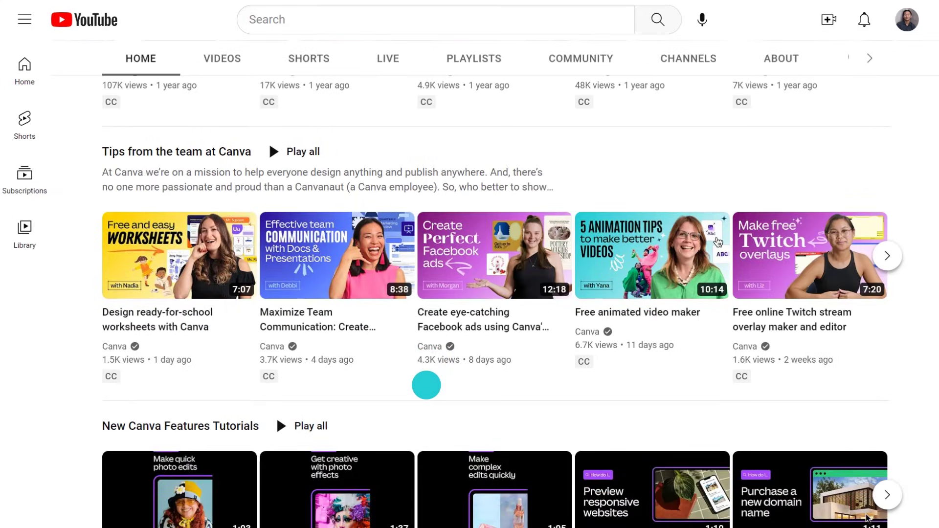
left_click(189, 155)
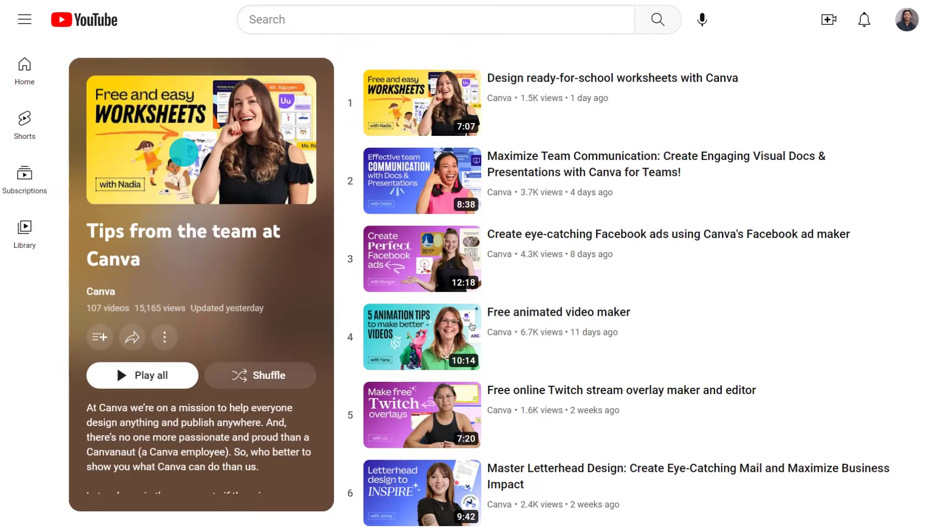
Look through the videos in the "Tips from the team at Canva" playlist.
scroll(339, 249, "down", 6)
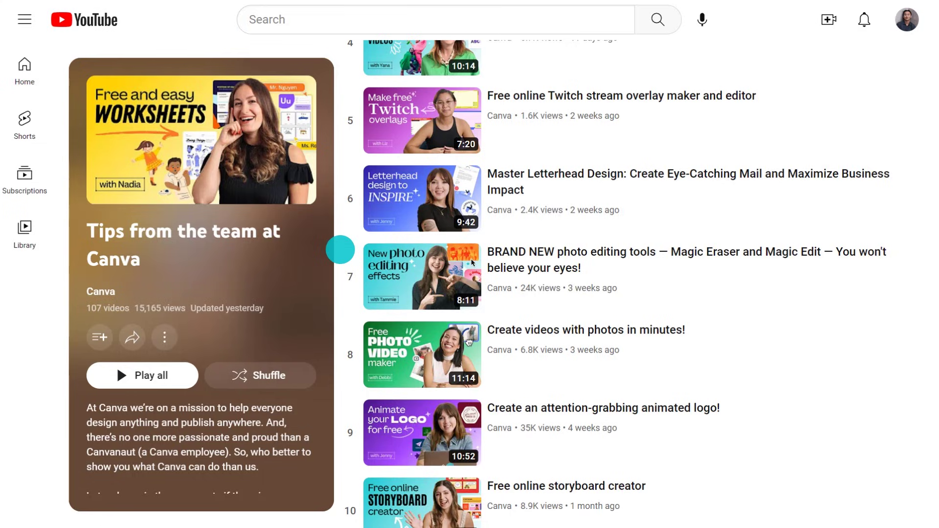
scroll(339, 249, "down", 7)
scroll(340, 249, "down", 6)
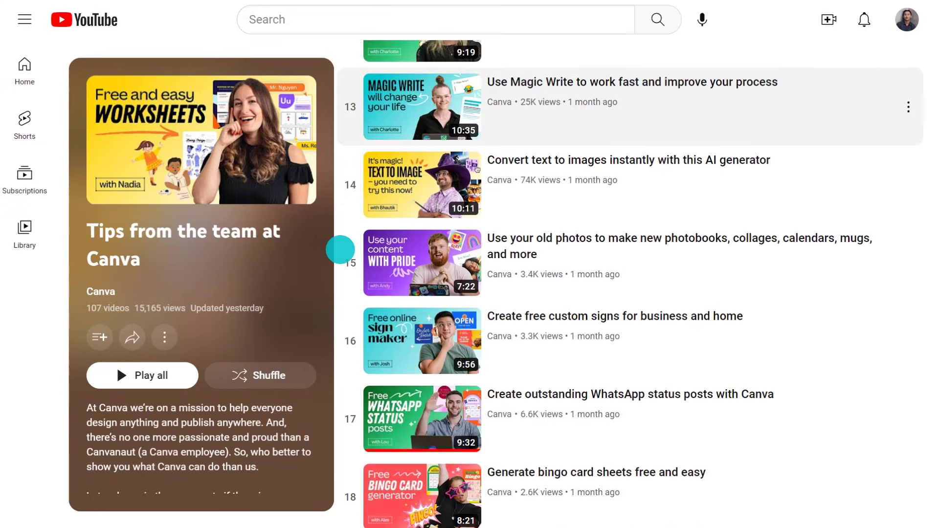
left_click(412, 263)
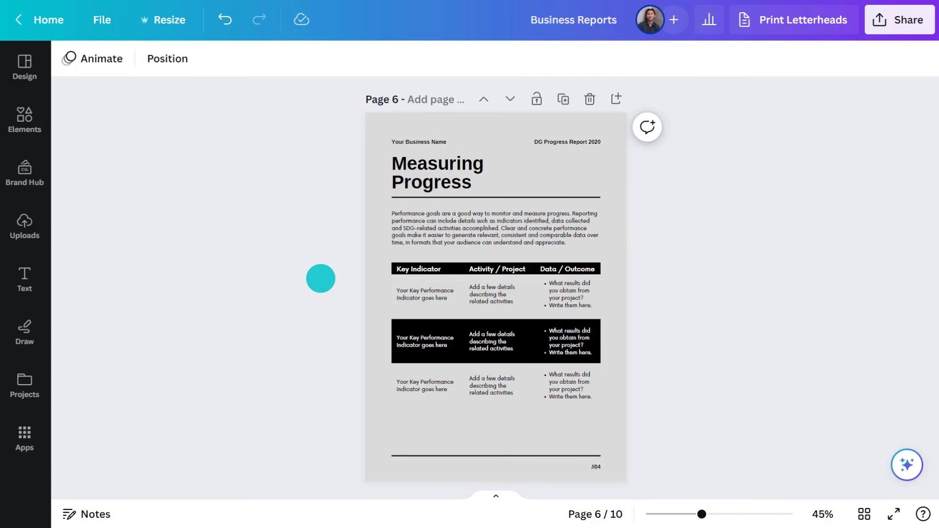
Delete the template's entire Key Indicator table from page 6, including its text and black row backgrounds.
left_click(416, 269)
left_click(484, 293)
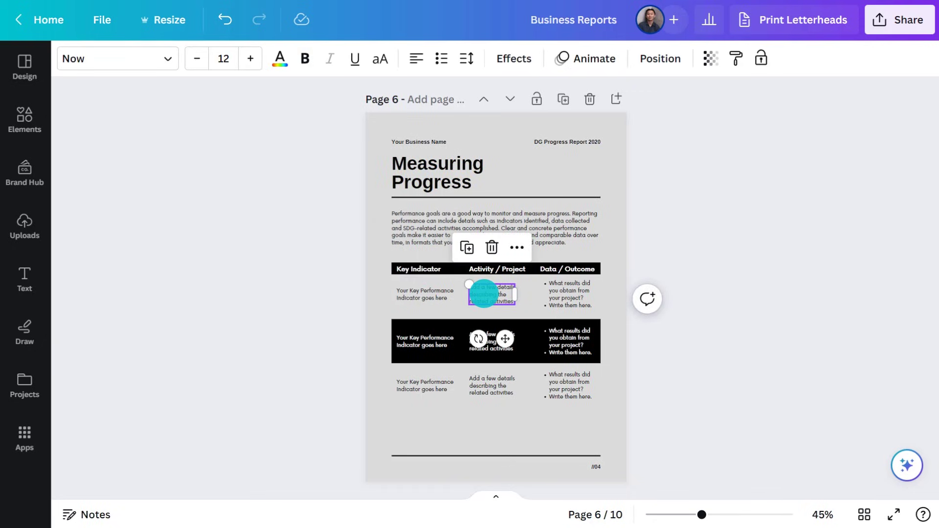
left_click_drag(387, 260, 595, 409)
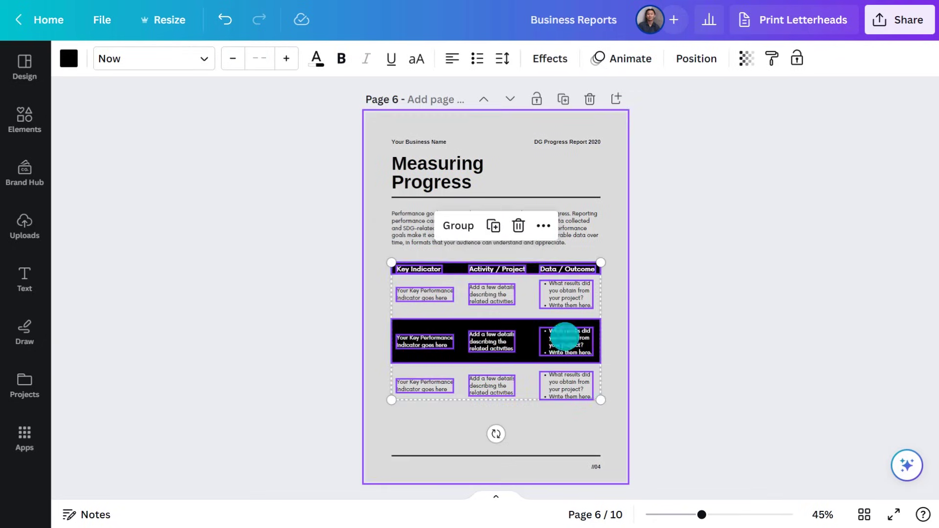
left_click(518, 225)
Insert the purple filled three-column table from the table elements onto page 6.
left_click(29, 119)
scroll(123, 308, "down", 15)
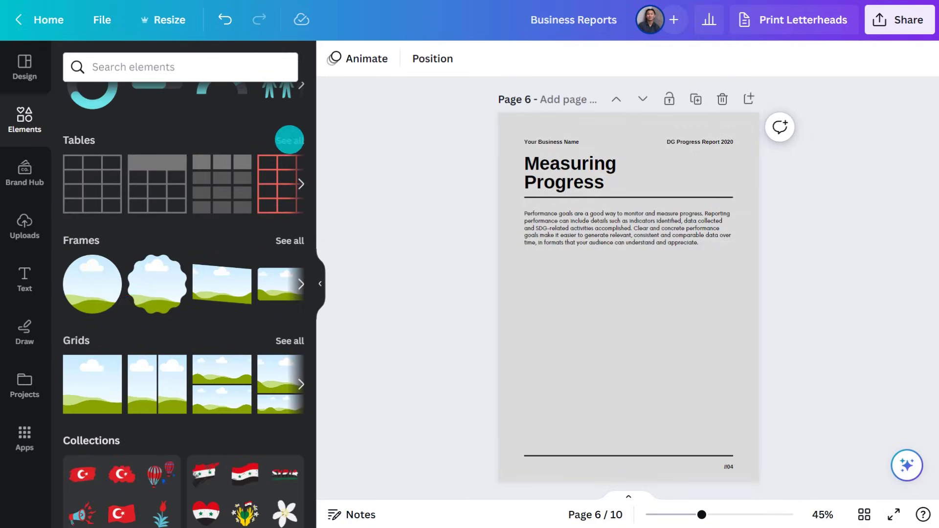
left_click(289, 140)
left_click(266, 445)
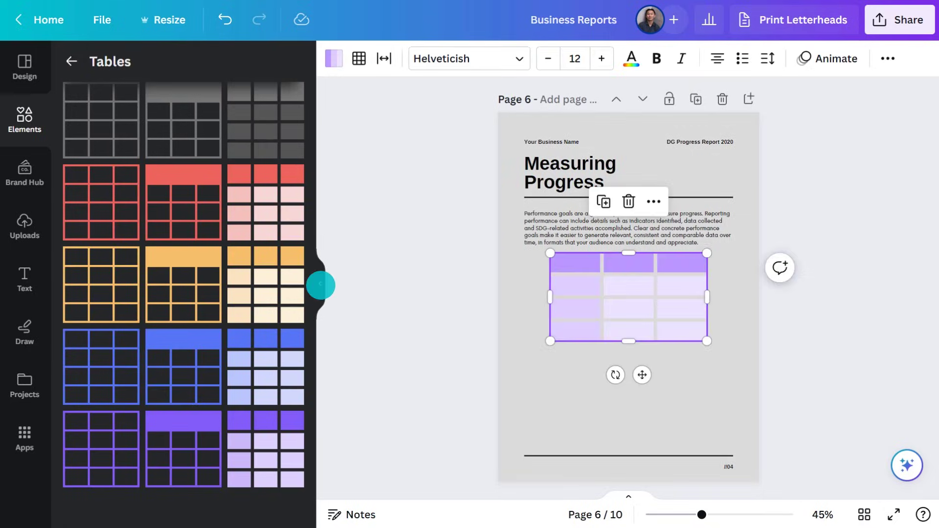
Align the table with the paragraph's left edge and widen it to match the text block above.
left_click(321, 286)
left_click_drag(492, 299, 442, 298)
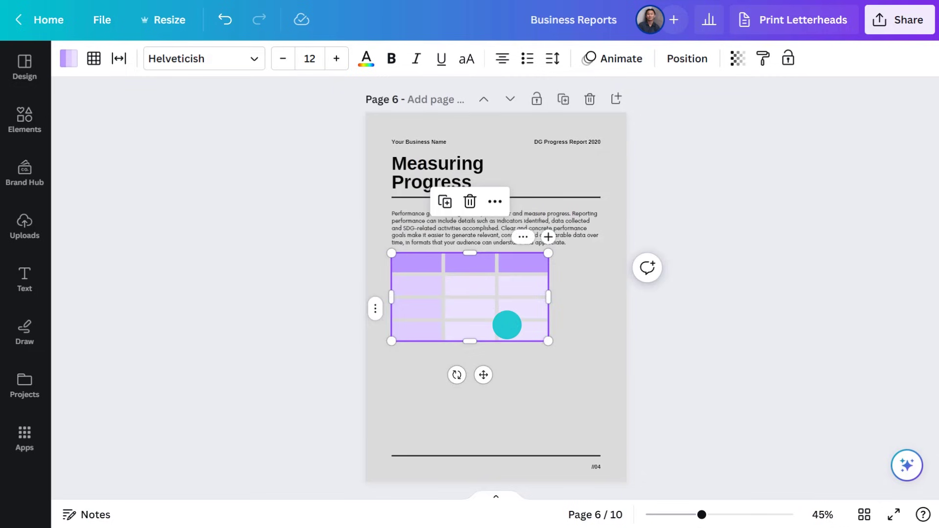
left_click_drag(548, 341, 601, 340)
Fill the table's three header cells with the bright purple of the Collect color palette.
left_click(425, 262)
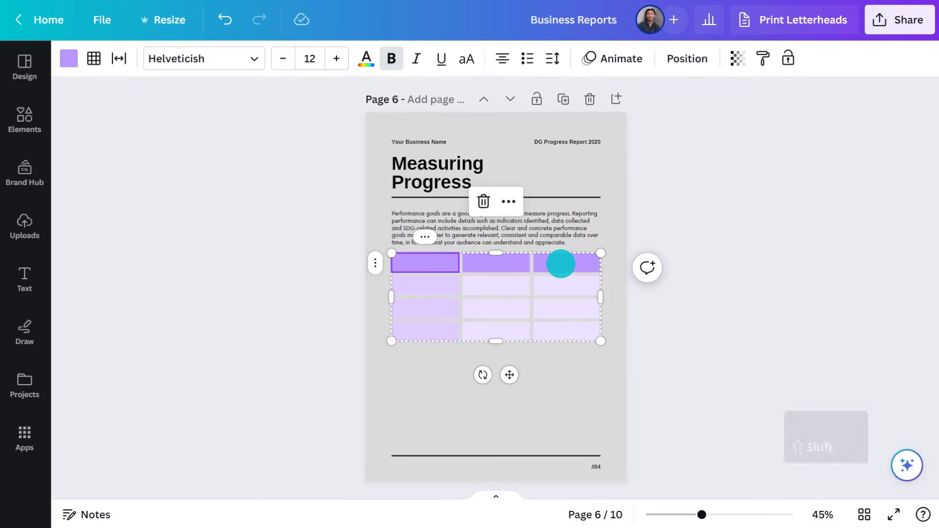
left_click(560, 263, "shift")
left_click(69, 58)
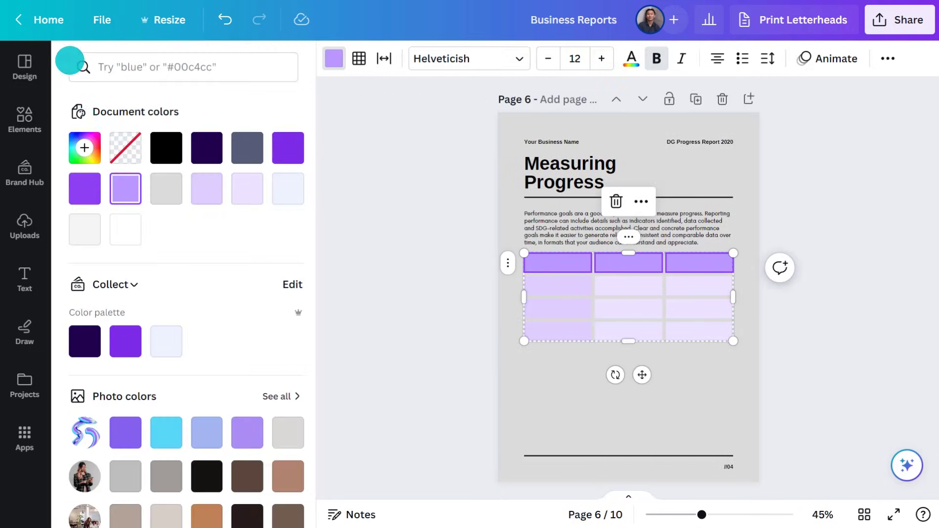
left_click(126, 341)
Fill all table cells below the header row with the pale blue of the Collect color palette.
left_click(554, 284)
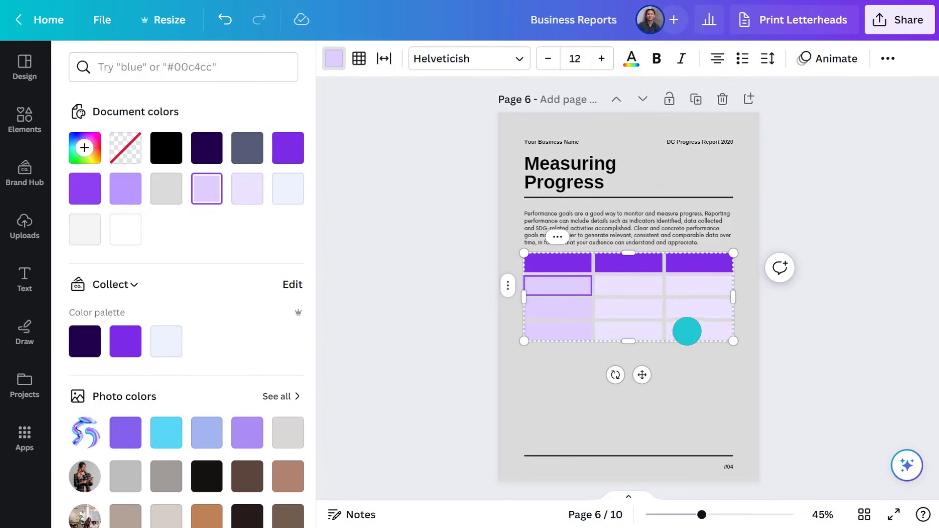
left_click(688, 331, "shift")
key("ctrl+z")
left_click_drag(167, 341, 282, 343)
Give the first-column cells below the header borders in color #CCCCCC with a border weight of 4.
left_click(425, 285)
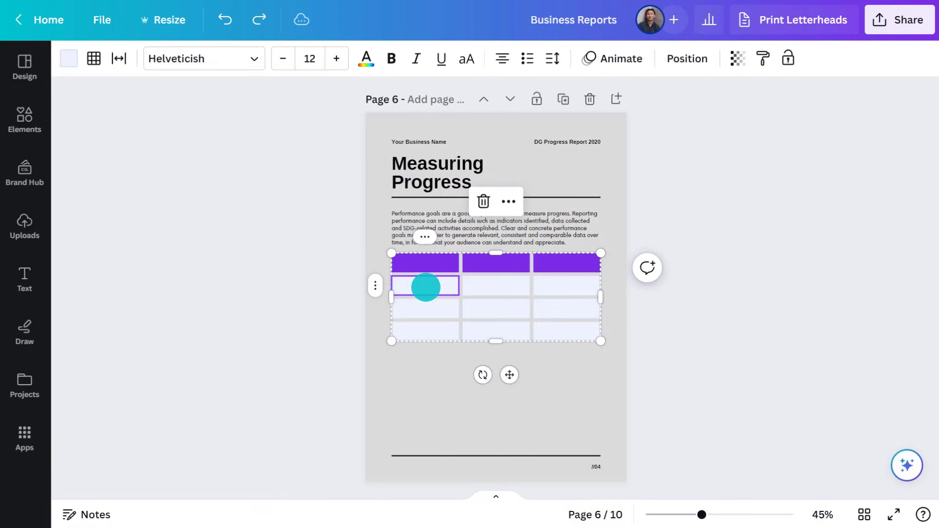
left_click(425, 331, "shift")
left_click(93, 58)
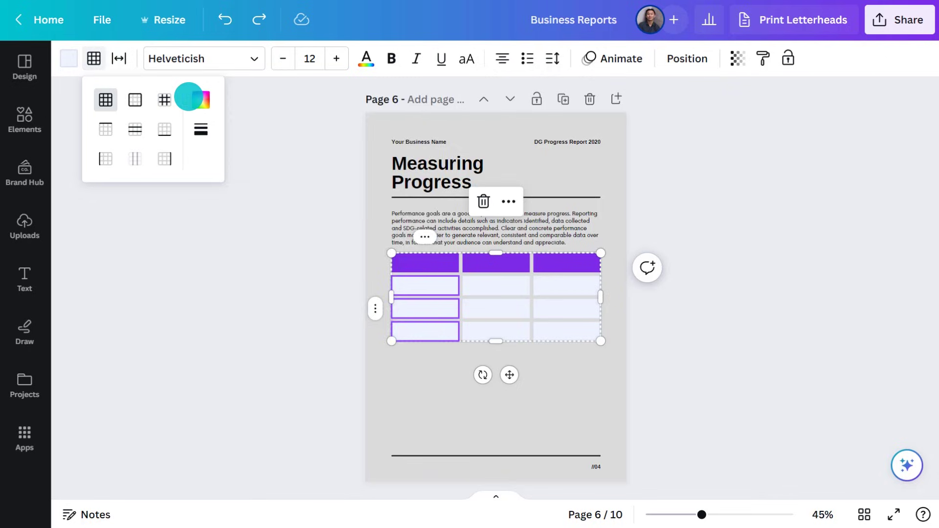
left_click(197, 98)
left_click(243, 155)
type("#CCCCCC")
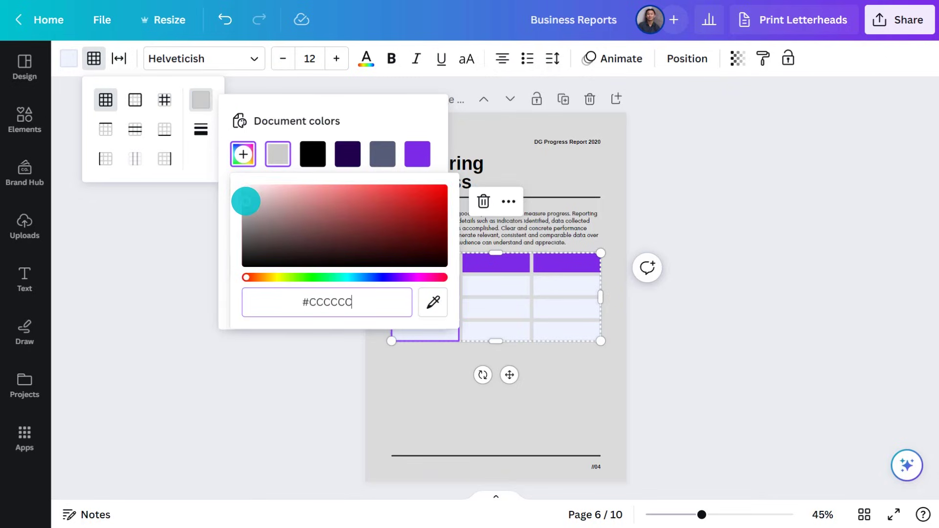
left_click(201, 129)
left_click_drag(255, 206, 329, 205)
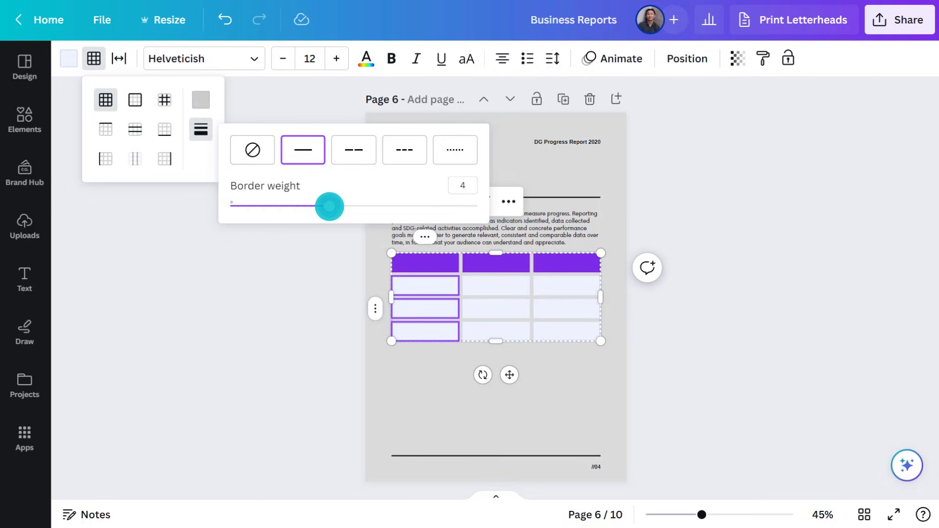
key("Escape")
Enter the table's column headings FINANCIALS, 2021 and 2022.
left_click(427, 264)
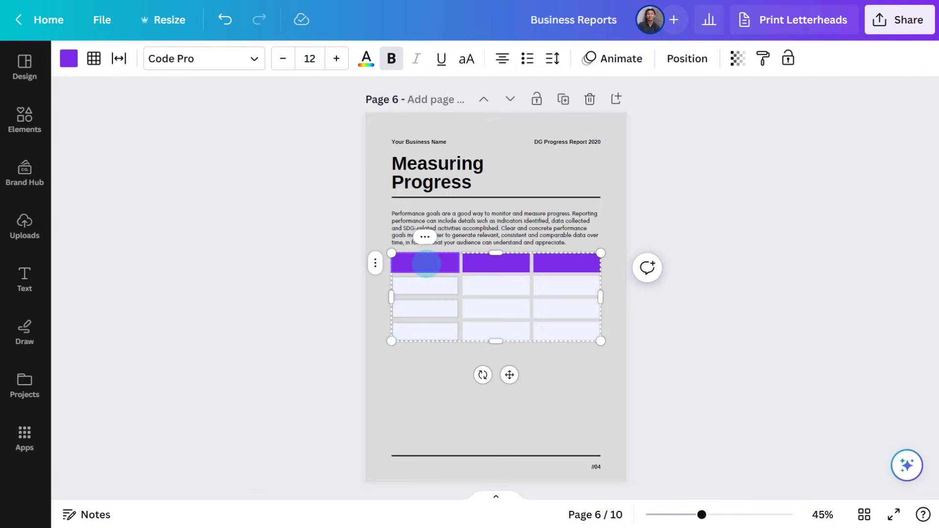
left_click(498, 265)
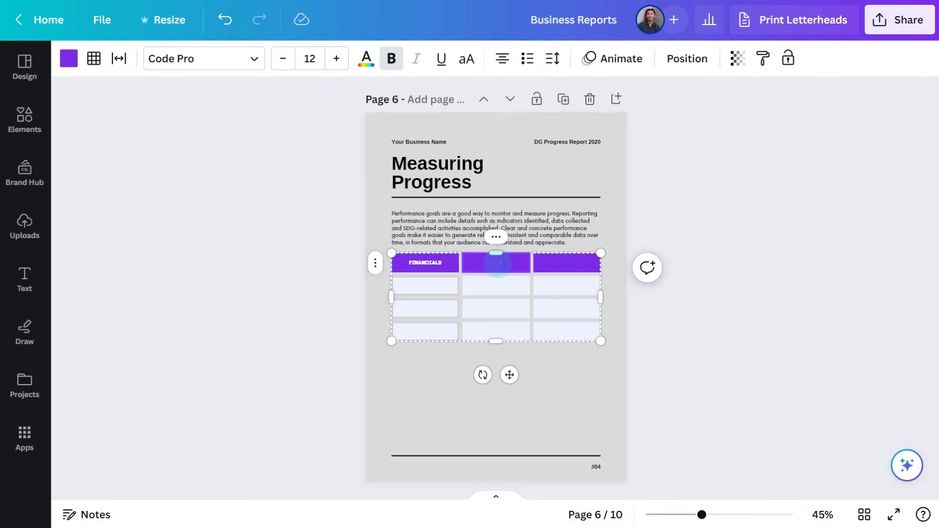
left_click(567, 264)
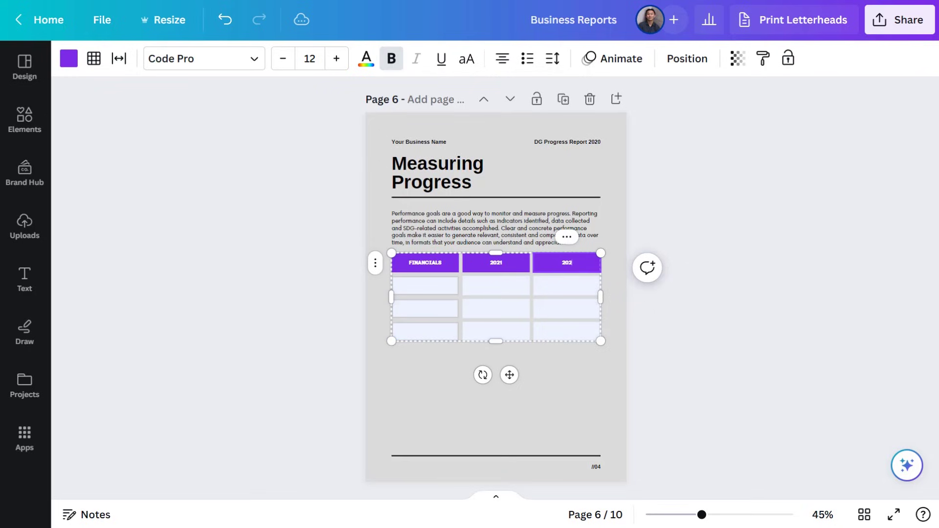
Fill the first data row with Revenue, $32,000 for 2021 and $40,000 for 2022.
left_click(434, 287)
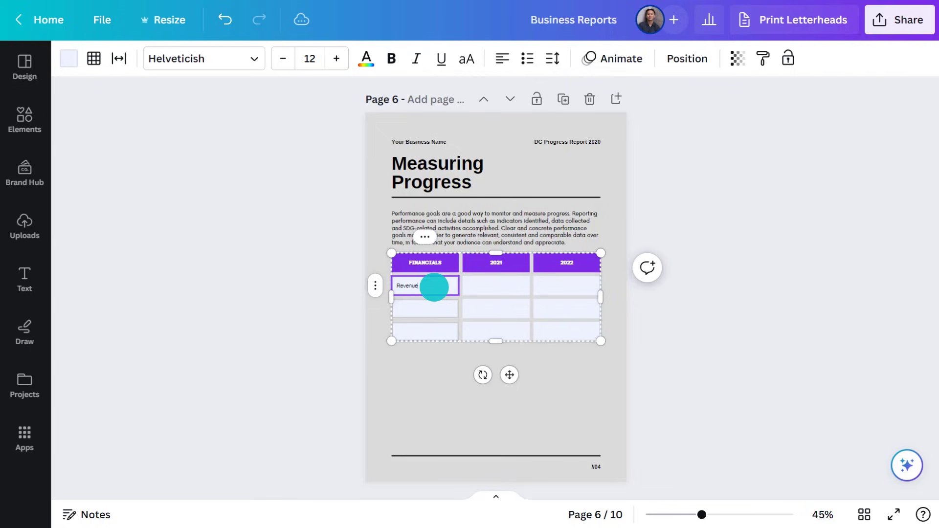
left_click(500, 286)
type("$32,000")
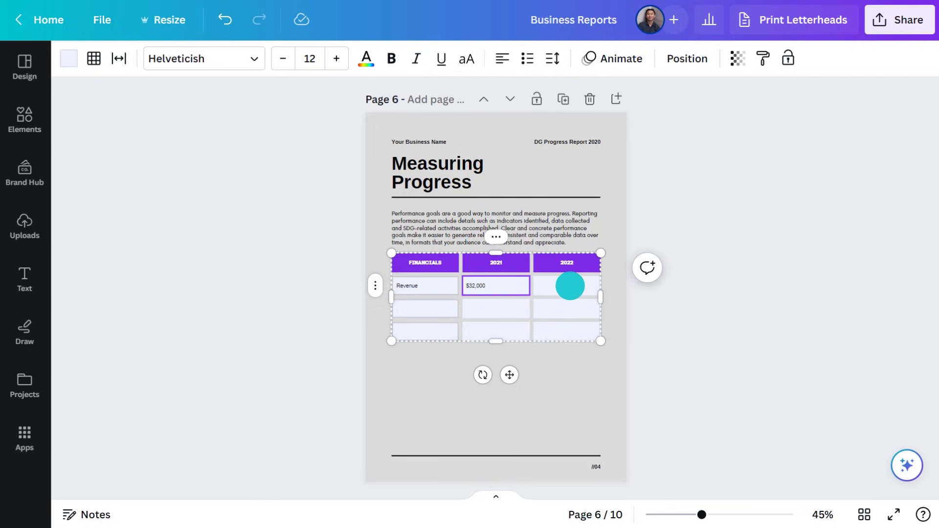
left_click(570, 286)
type("$40,000")
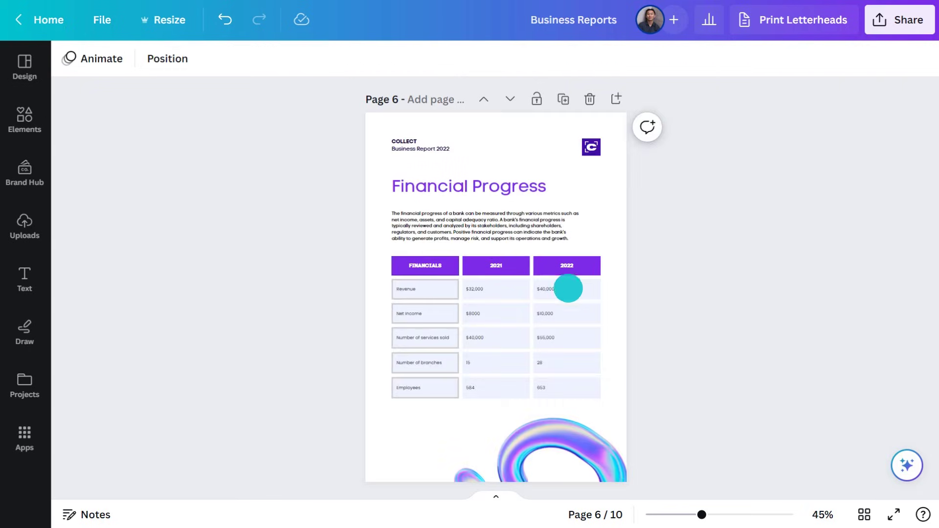
Add a table row below the Employees row.
left_click(419, 387)
left_click(506, 204)
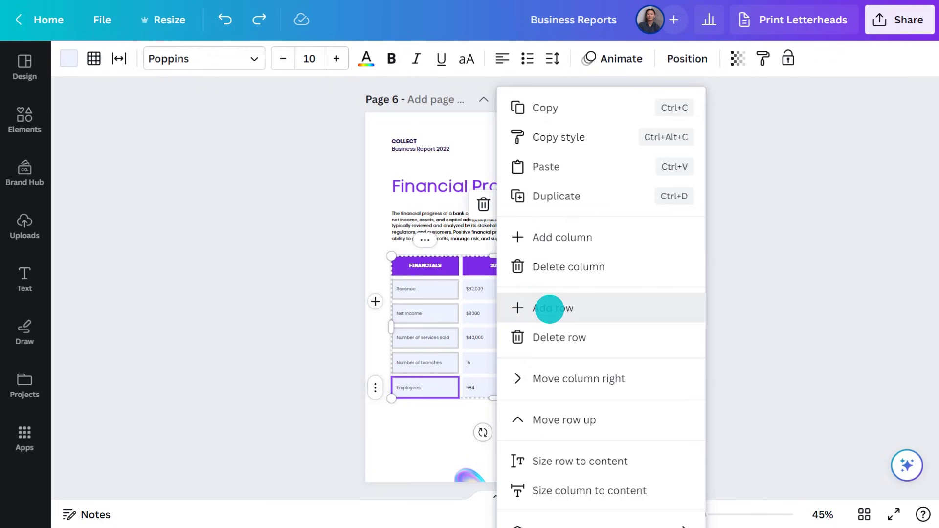
left_click(549, 308)
Add a table column after the 2022 column, and undo that addition.
left_click(550, 388)
left_click(508, 204)
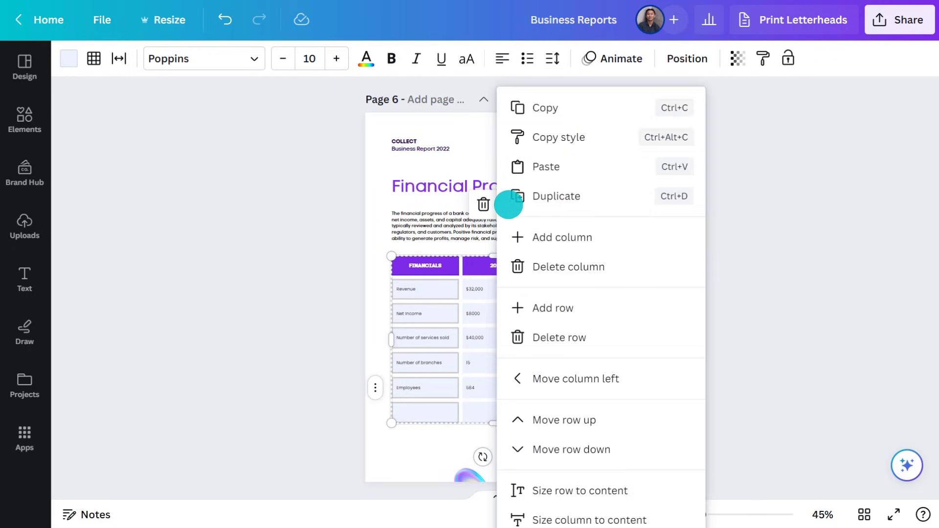
left_click(556, 235)
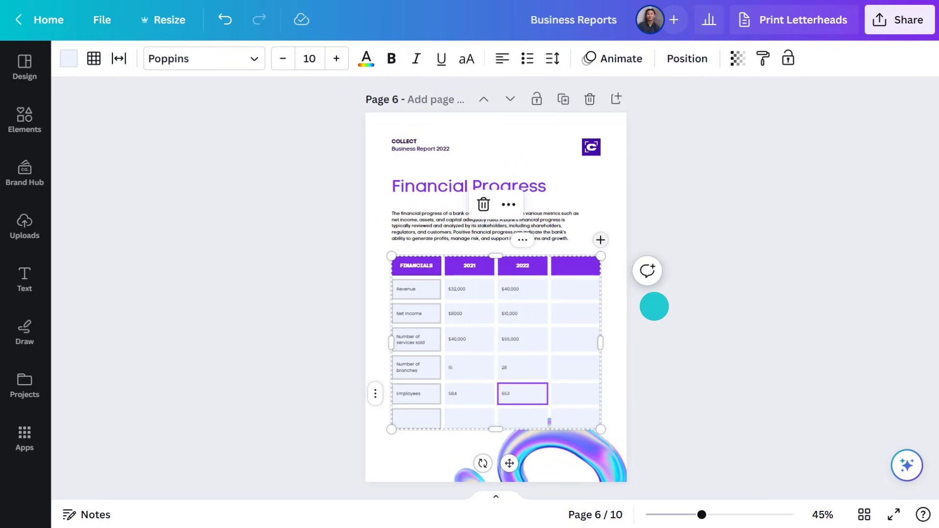
key("ctrl+z")
Go to page 7 and open the full collection of chart elements.
scroll(654, 306, "down", 8)
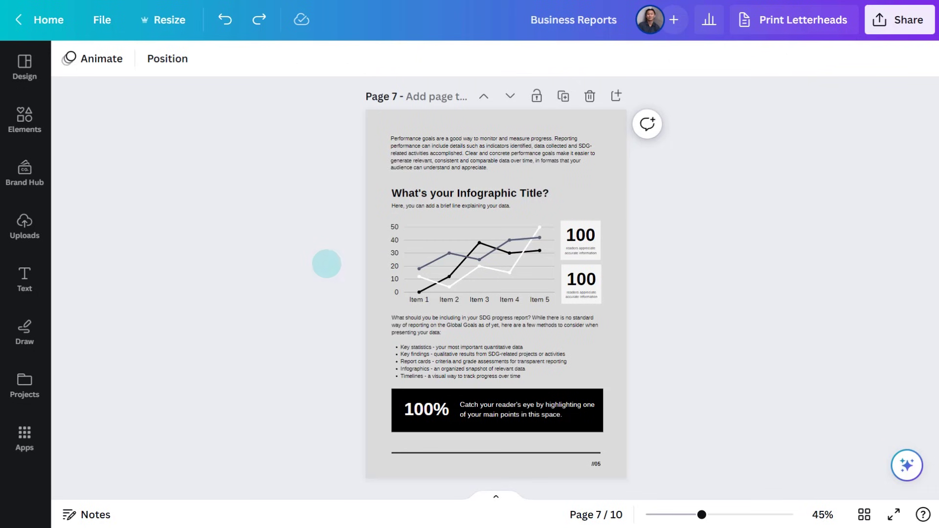
left_click(24, 119)
scroll(122, 250, "down", 6)
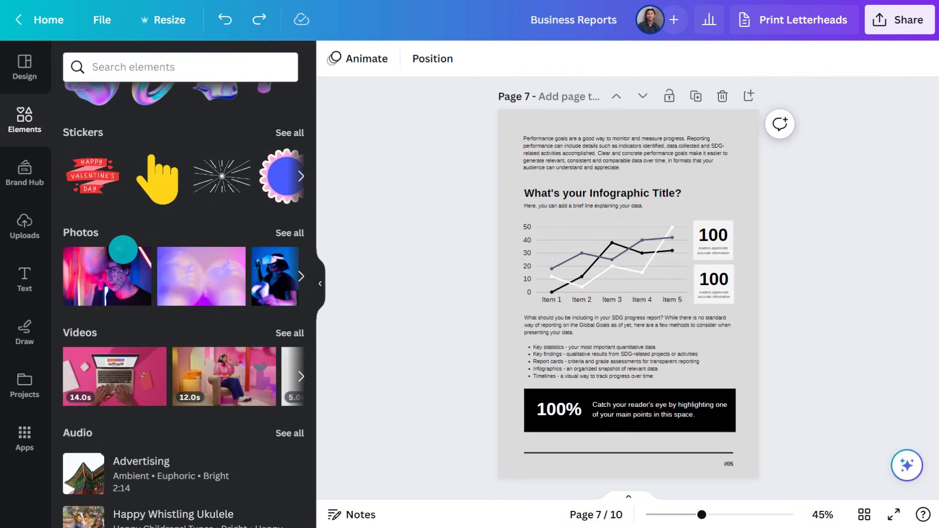
scroll(123, 249, "down", 6)
left_click(289, 236)
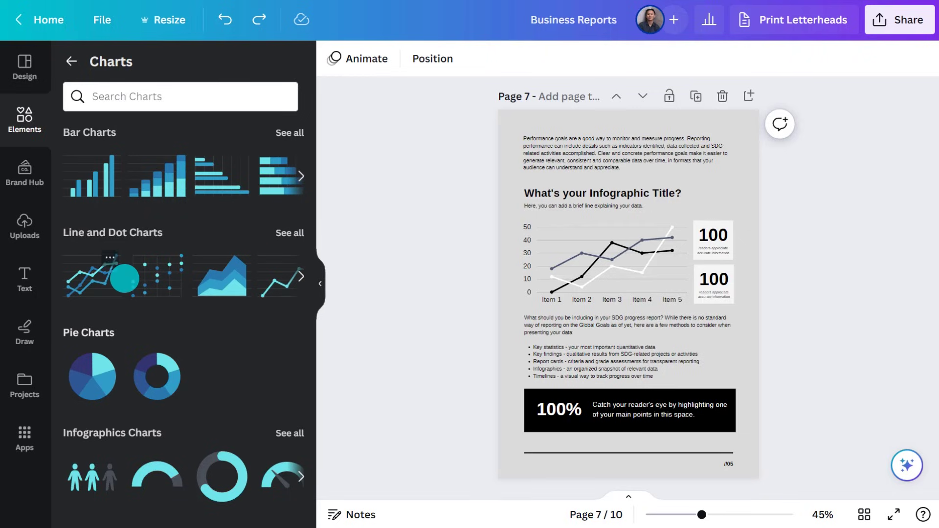
Replace page 7's infographic title, line chart and number boxes with a smaller stacked bar chart aligned to the left margin.
left_click_drag(500, 173, 738, 307)
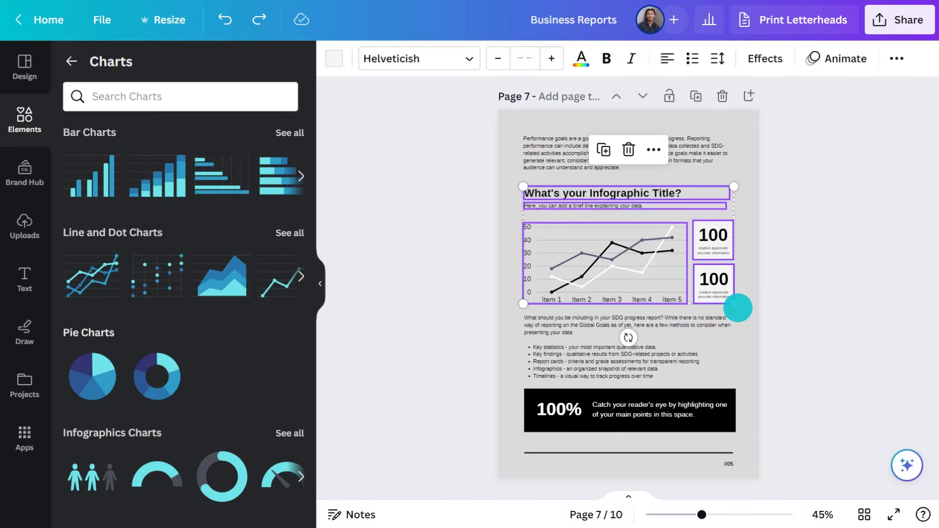
left_click(630, 152)
left_click_drag(157, 176, 617, 293)
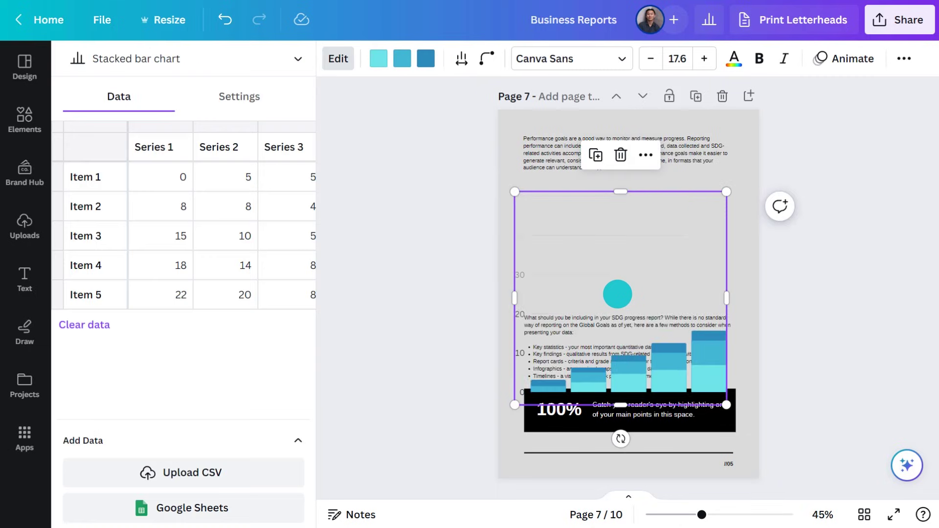
left_click_drag(515, 192, 580, 258)
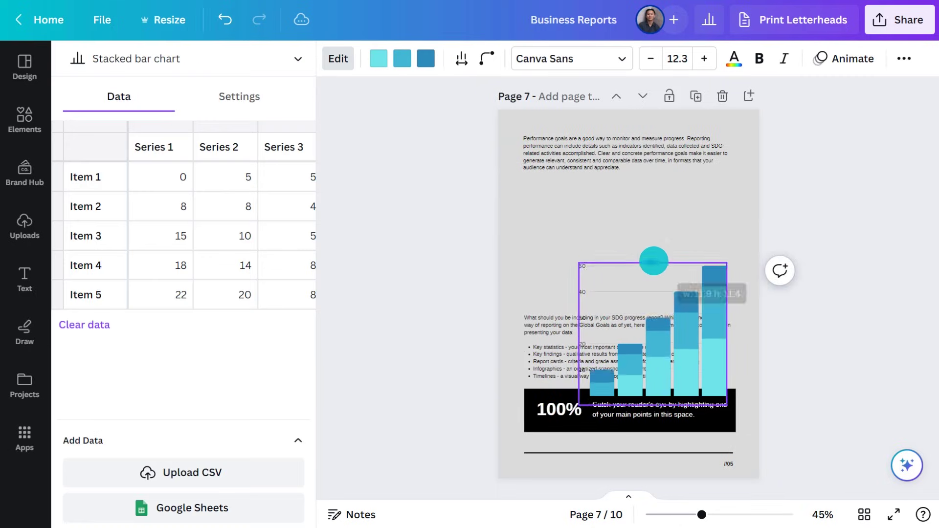
left_click_drag(652, 260, 652, 279)
left_click_drag(658, 353, 604, 279)
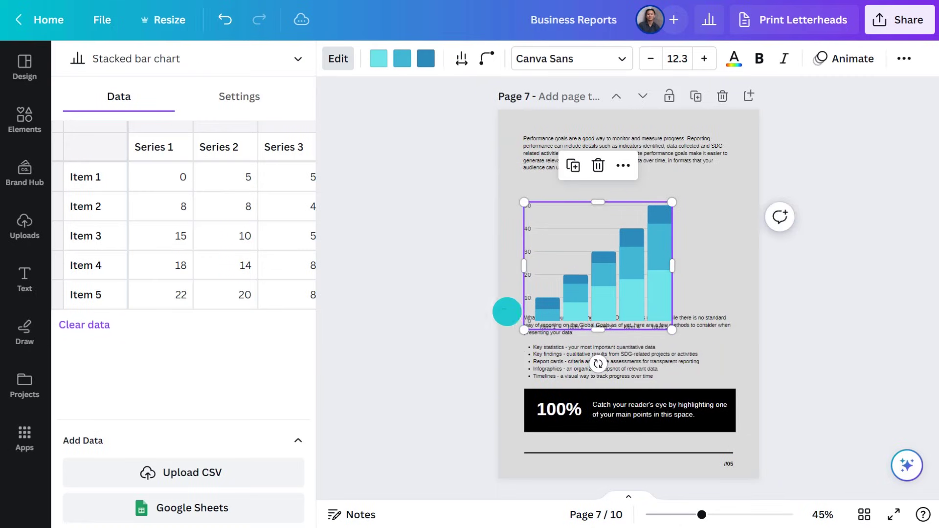
Delete the text, callout and footer below the bar chart, and place a small donut chart in the page's lower-right corner.
left_click_drag(506, 311, 738, 466)
left_click(652, 278)
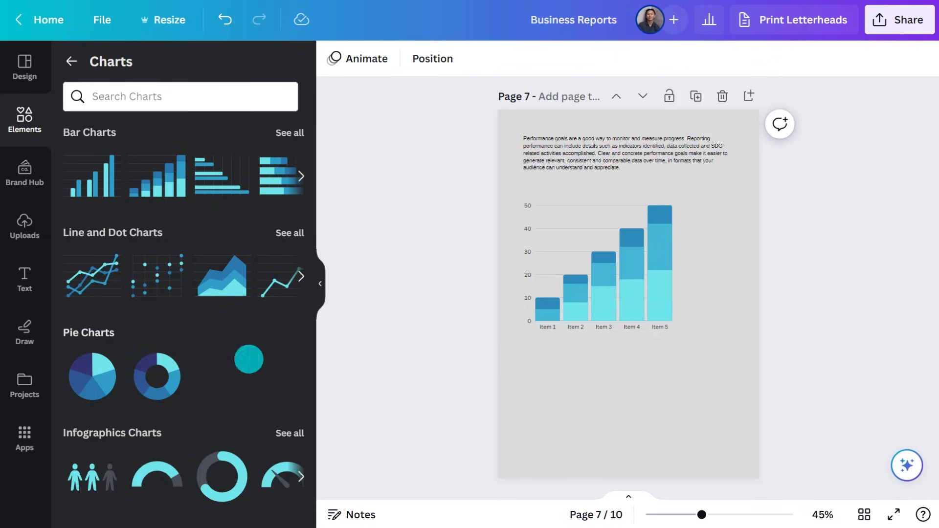
left_click_drag(248, 359, 668, 403)
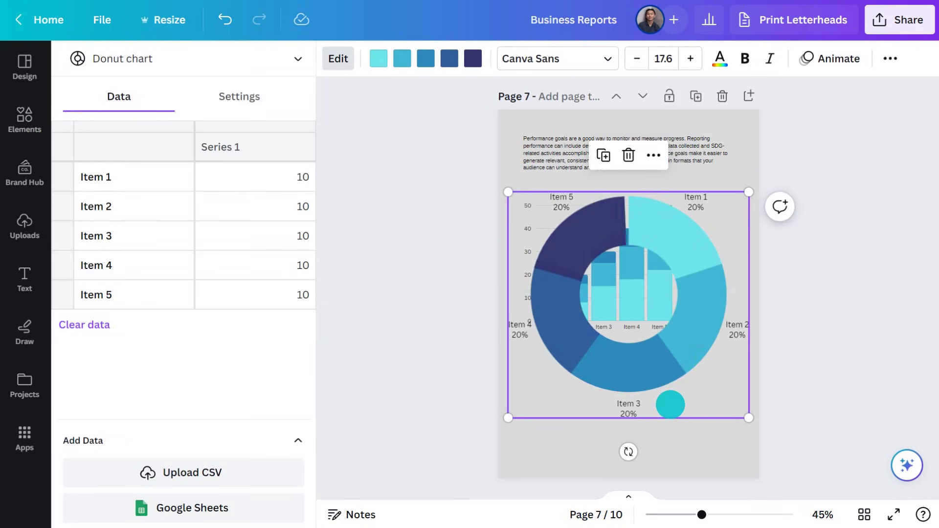
left_click_drag(508, 191, 646, 322)
left_click_drag(697, 370, 695, 419)
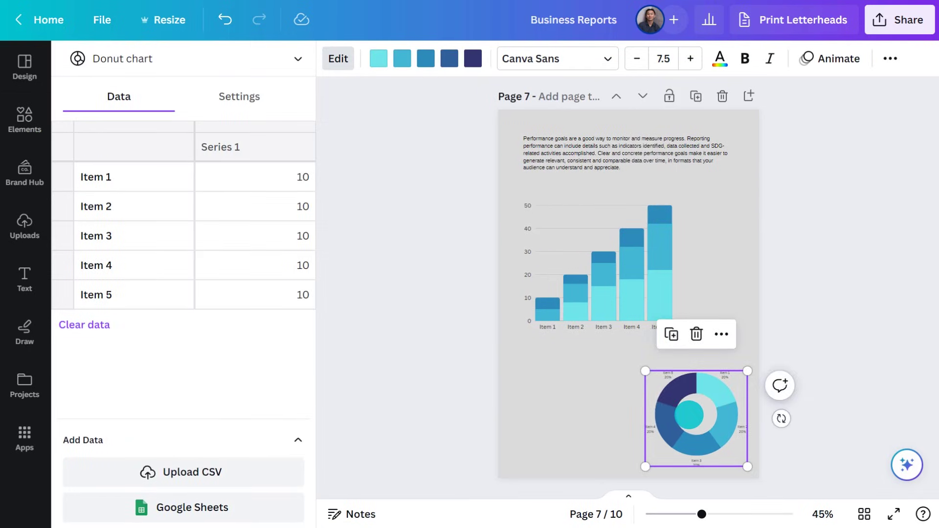
Set the stacked bar chart's Series 1 values to 18, 26, 23, 35 and 36 for the five items.
left_click(578, 254)
left_click(157, 175)
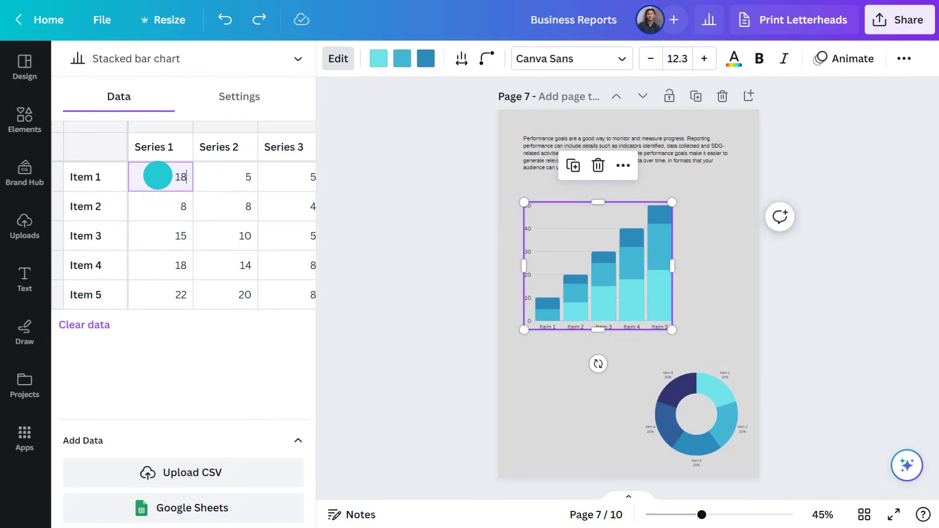
left_click(156, 206)
type("26")
left_click(156, 236)
type("23")
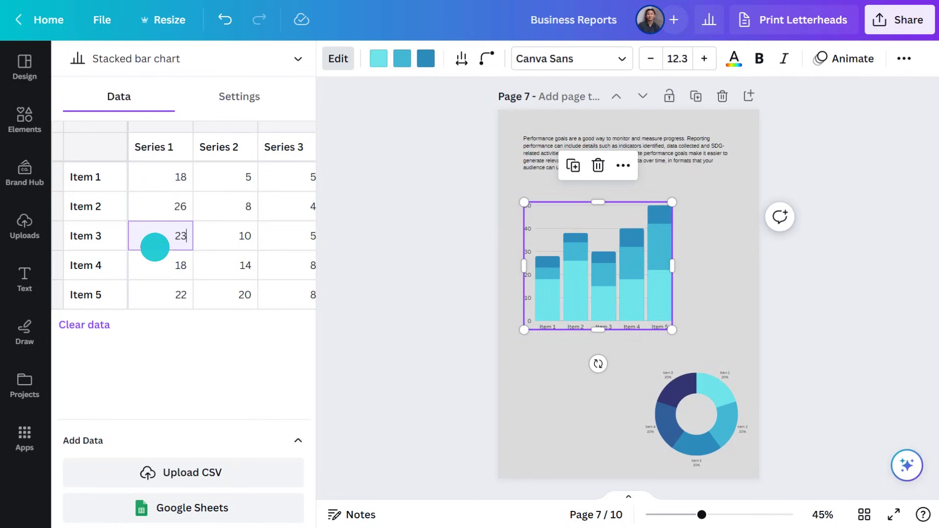
left_click(153, 265)
type("35")
left_click(153, 294)
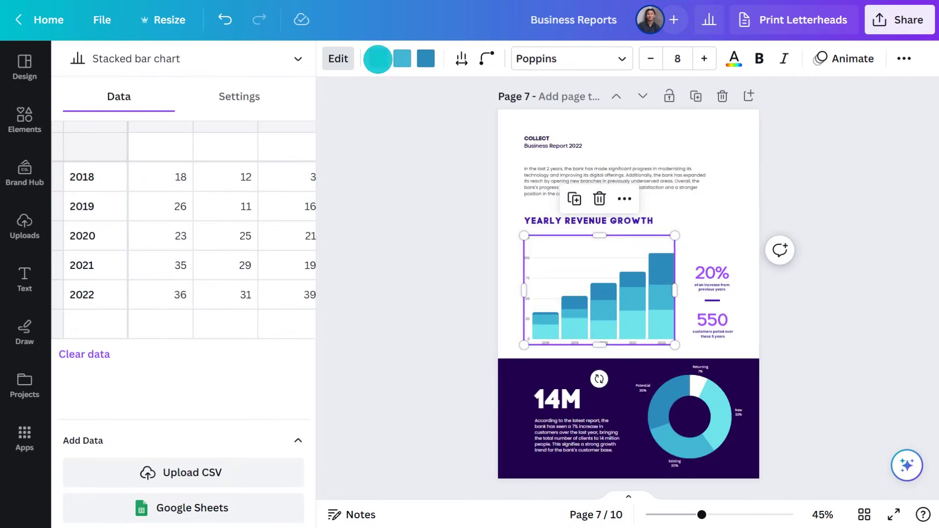
Recolor the revenue growth bar chart's three series from bottom to top as bright purple, lavender and aqua.
left_click(377, 58)
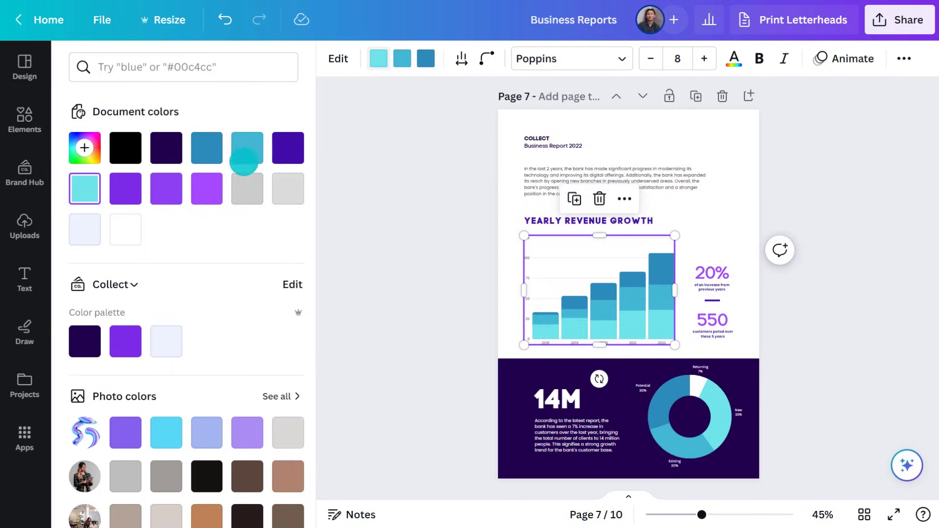
left_click(206, 189)
left_click(402, 58)
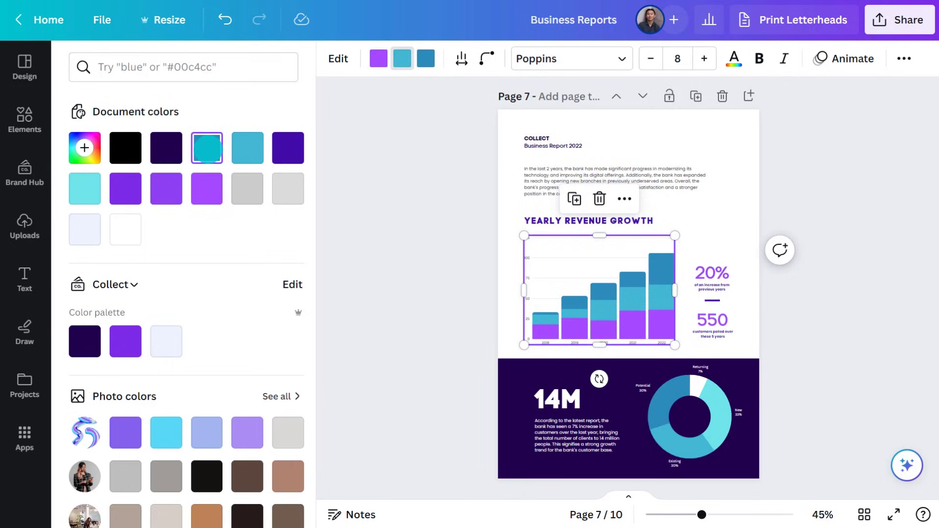
left_click(425, 59)
left_click(126, 189)
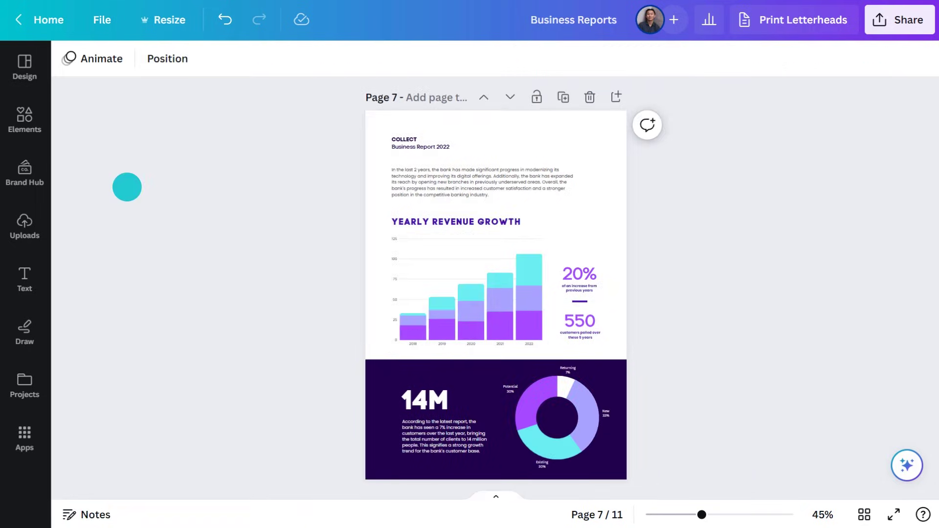
Invite two teammates by name to the report with edit access and send the invitation.
scroll(317, 362, "down", 10)
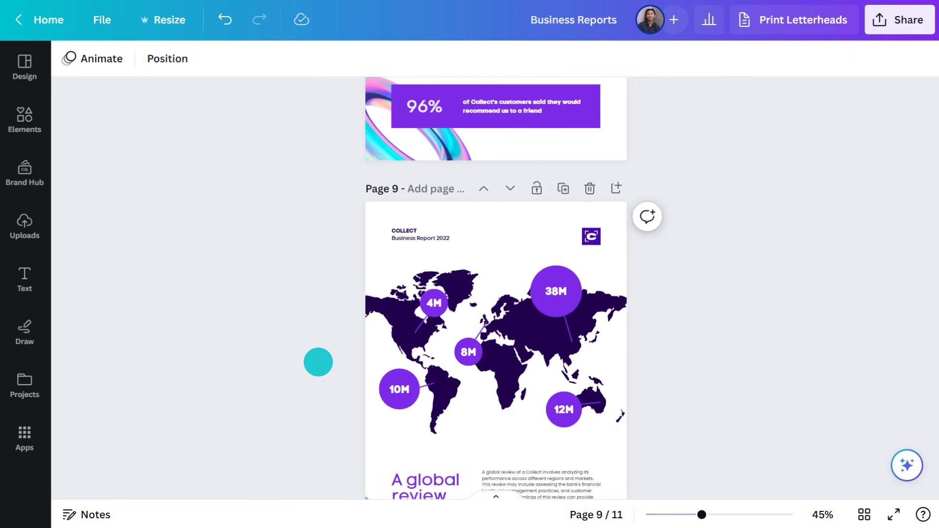
scroll(318, 361, "down", 10)
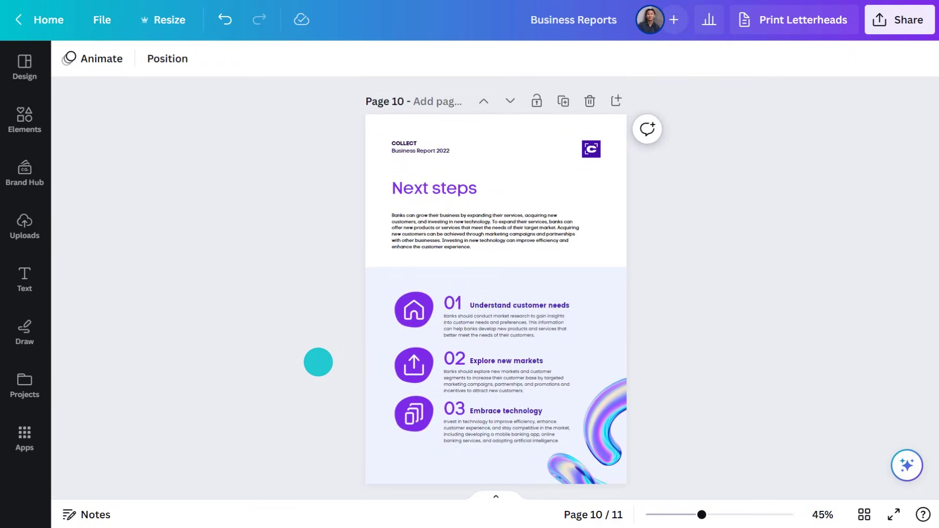
left_click(901, 21)
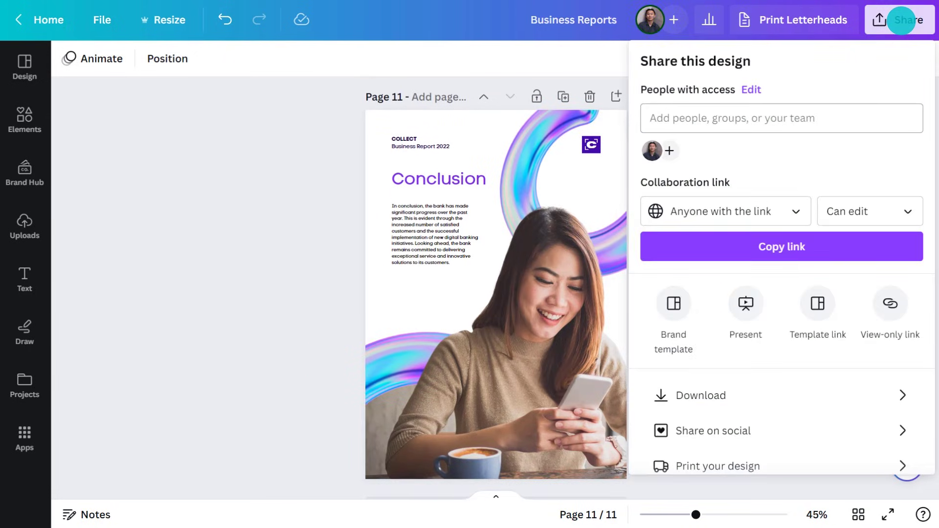
left_click(777, 118)
type("cj")
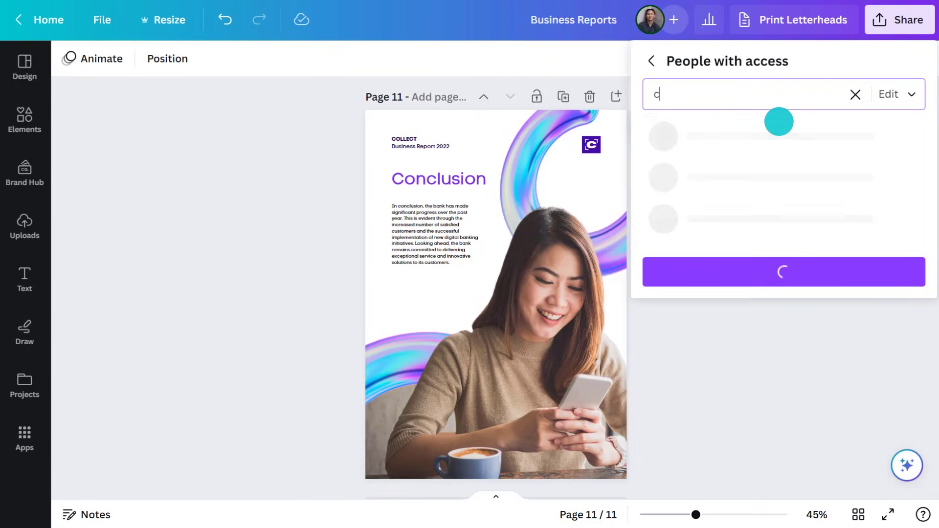
left_click(740, 139)
type("luc")
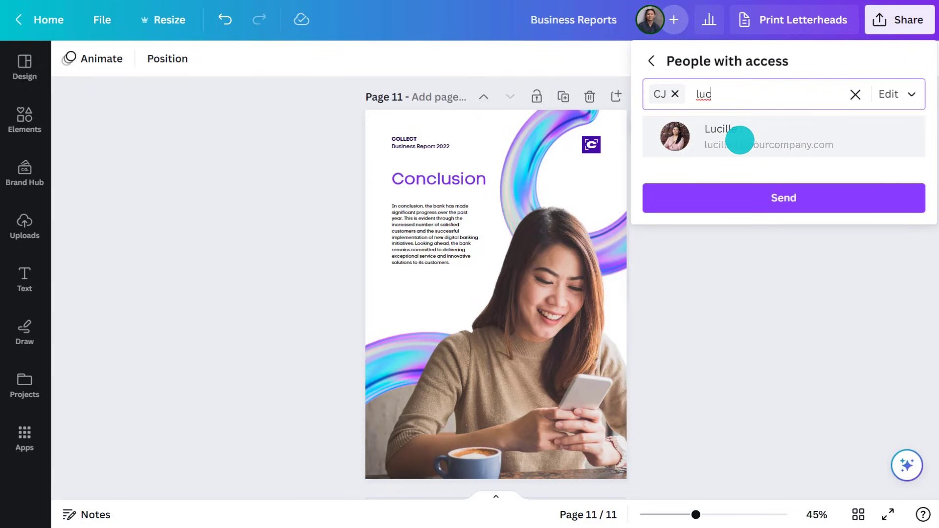
left_click(766, 132)
left_click(781, 256)
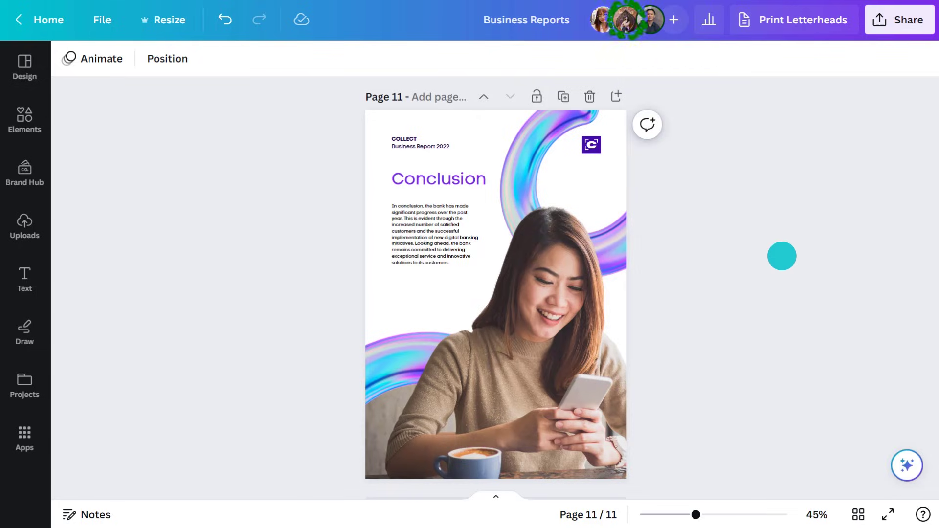
Add a page 12 with the heading "Acknowledgements" at font size 38, placed near the top at the left margin.
left_click(617, 96)
type("t")
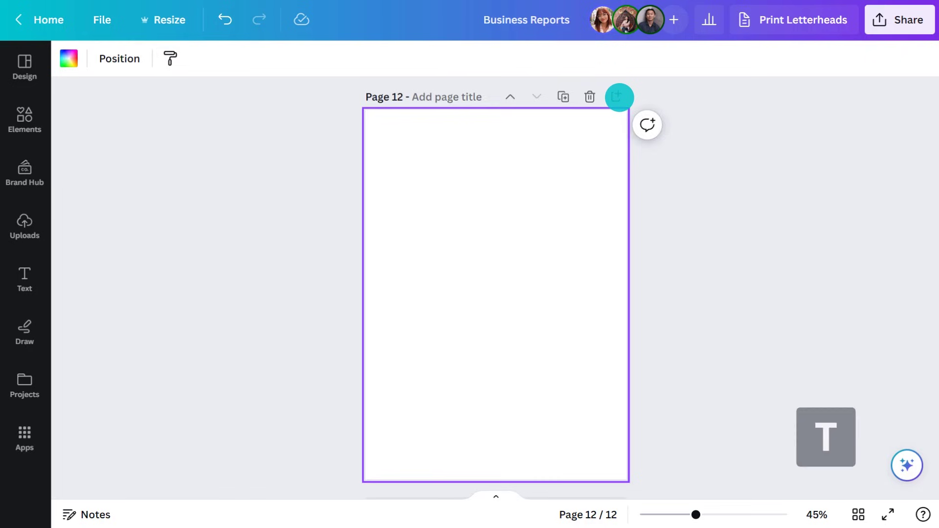
type("Acknowledgements")
left_click(250, 58)
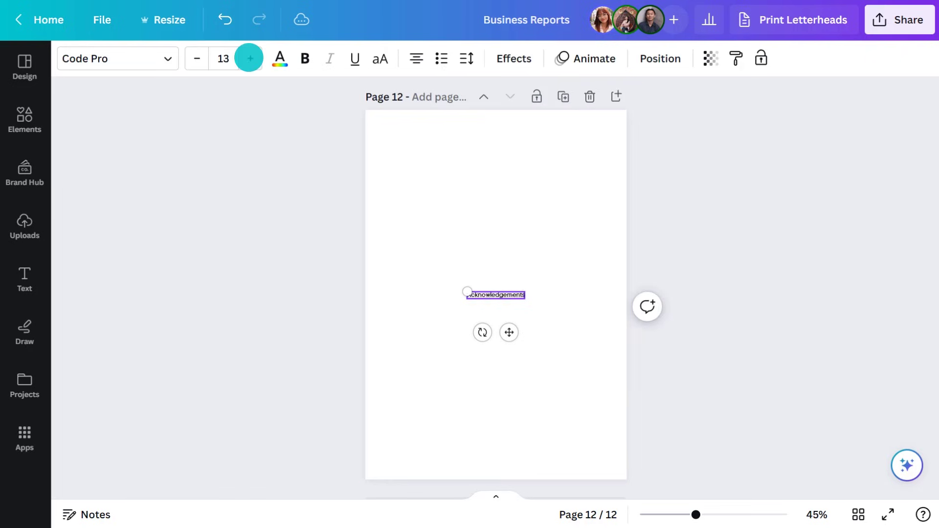
left_click_drag(493, 302, 472, 146)
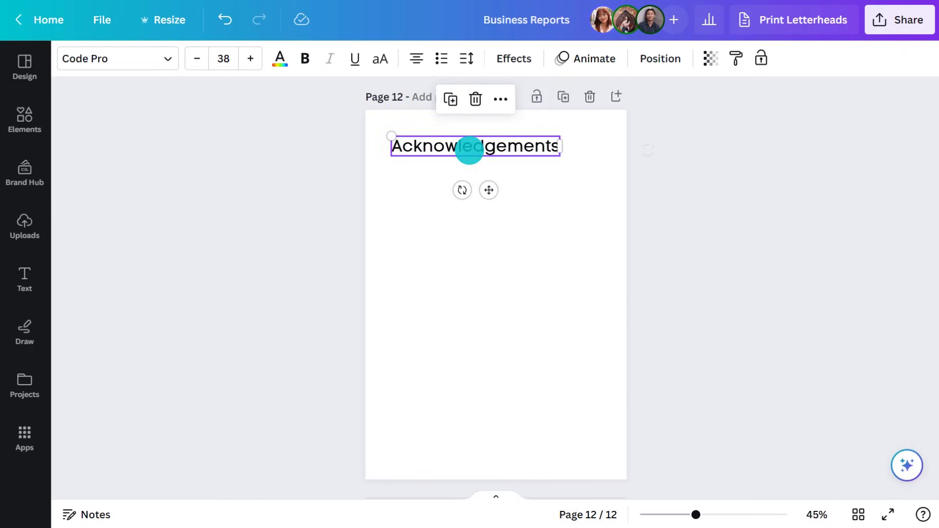
Color page 12's background dark purple and its "Acknowledgements" heading bright purple.
left_click(428, 200)
left_click(68, 59)
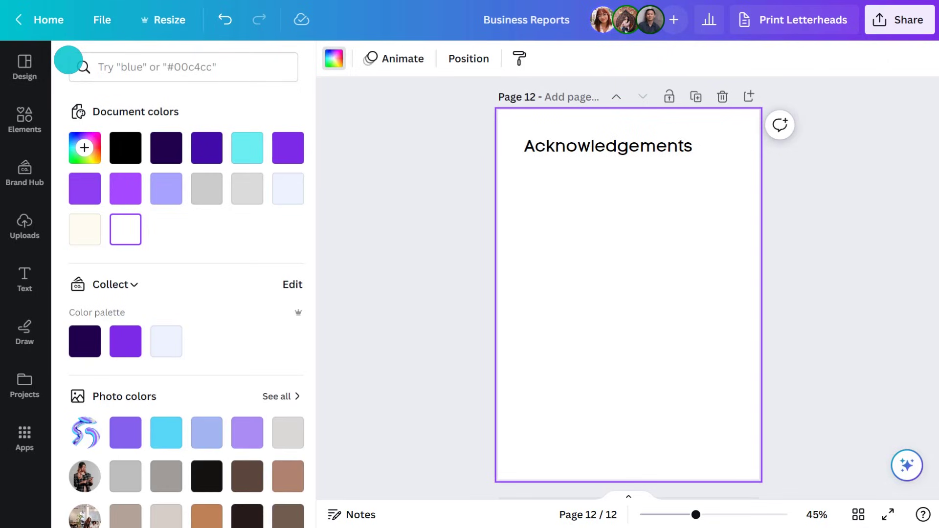
left_click(167, 146)
left_click(556, 147)
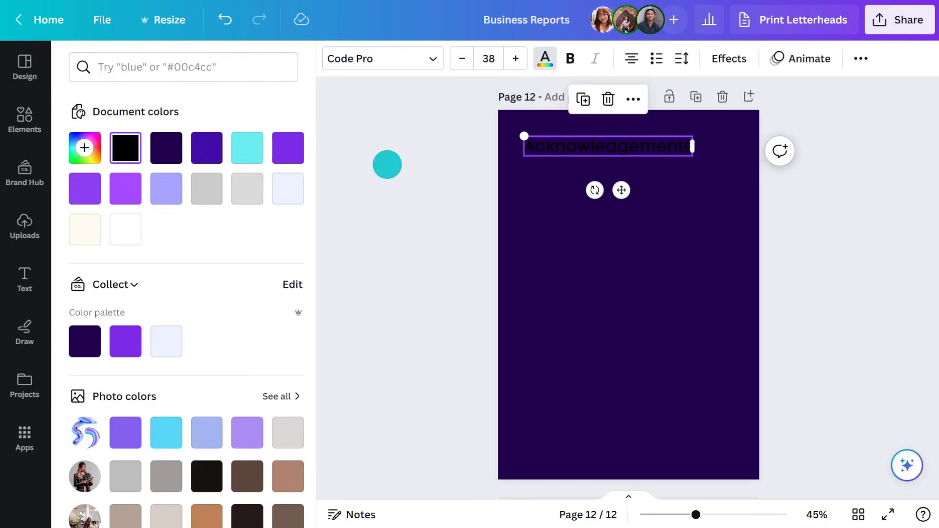
left_click(126, 189)
Post the comment "Who should we be acknowledging here? I don't want to leave anyone out." on the heading.
left_click(779, 150)
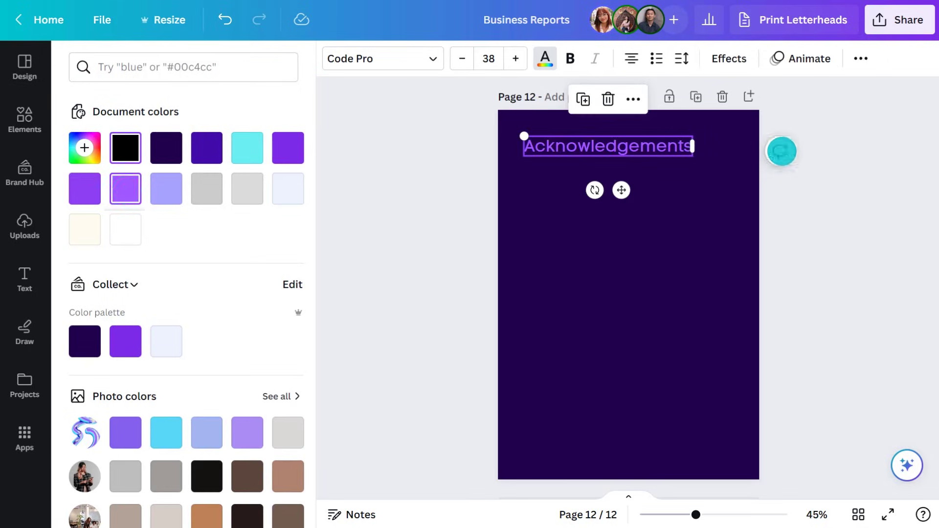
type("Who should we be acknowledging")
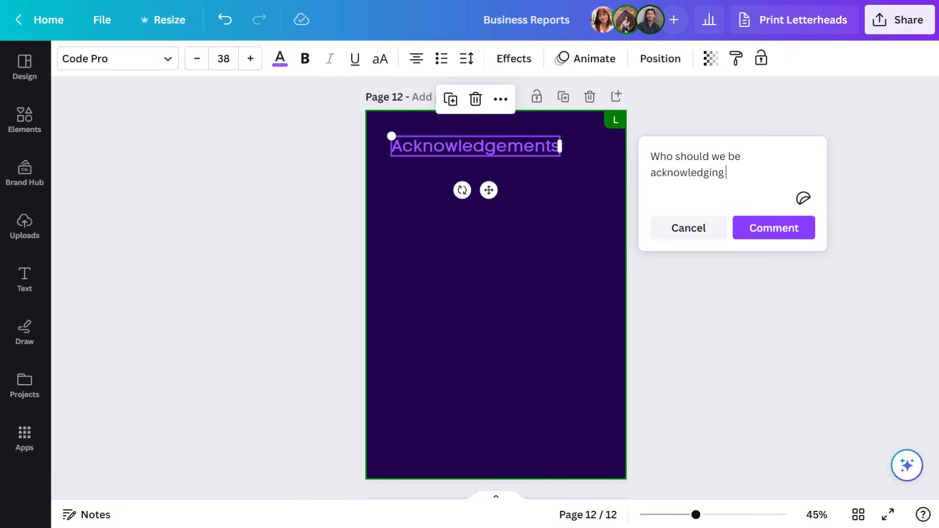
type(" here? I don't want to leave anyone out.")
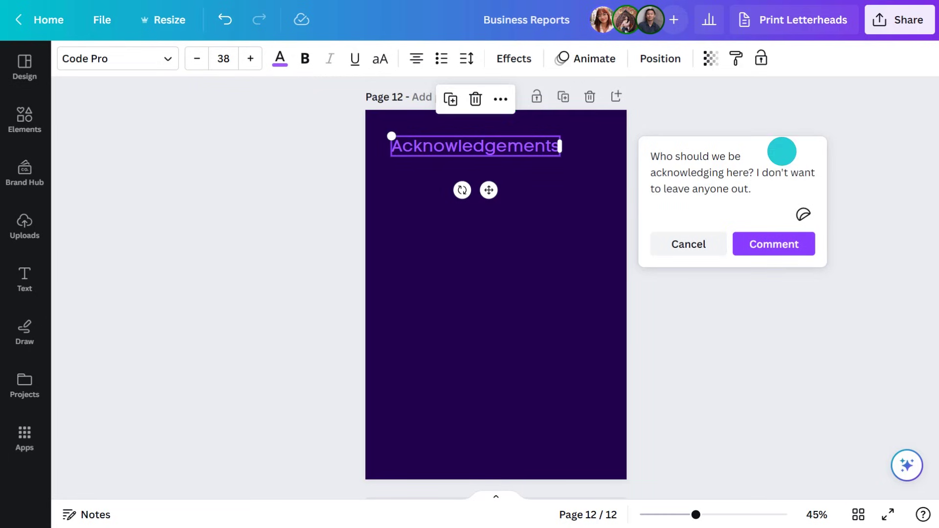
left_click(775, 243)
Add a white "Contact" heading at font size 22 near page 12's lower-left margin.
key("t")
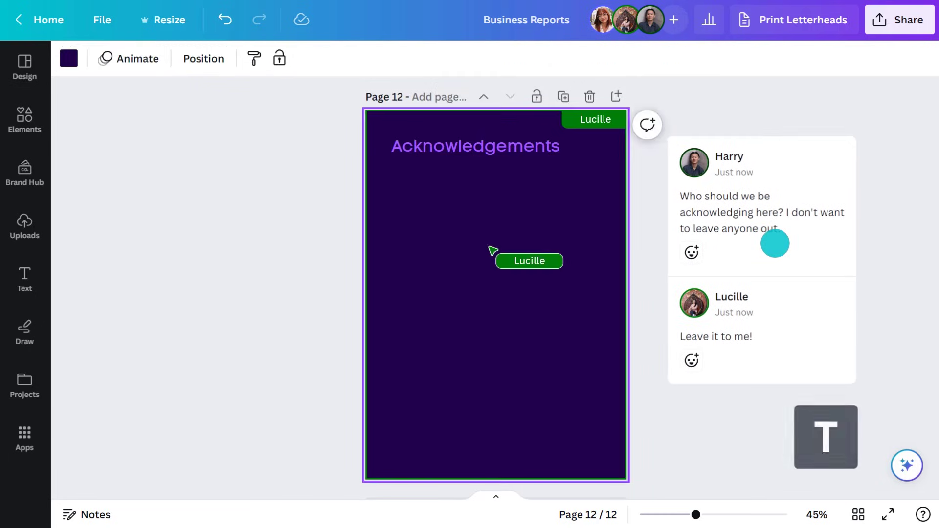
left_click_drag(497, 294, 399, 395)
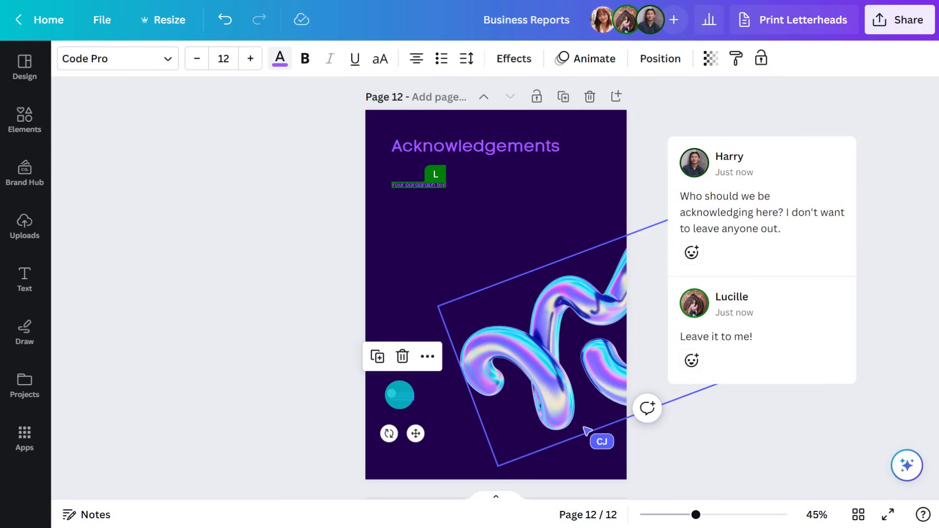
left_click(280, 59)
left_click(164, 226)
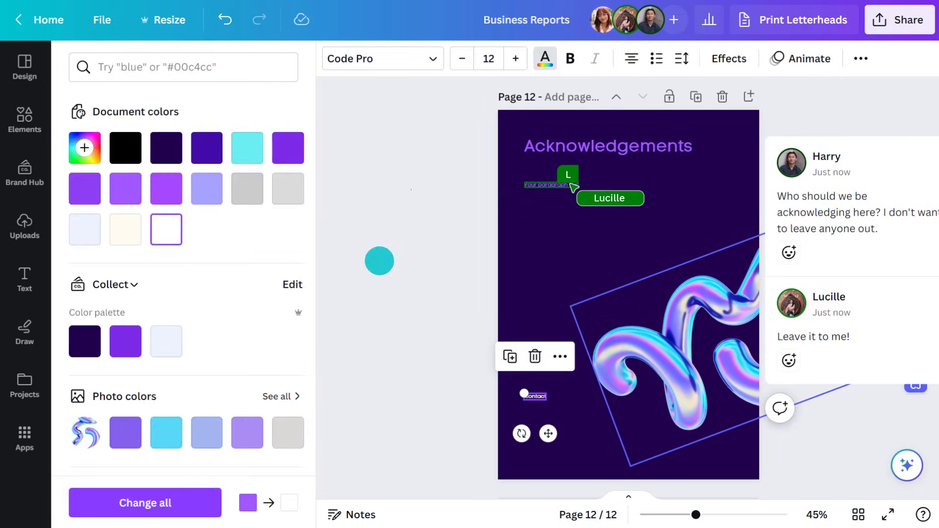
left_click(402, 264)
left_click(250, 59)
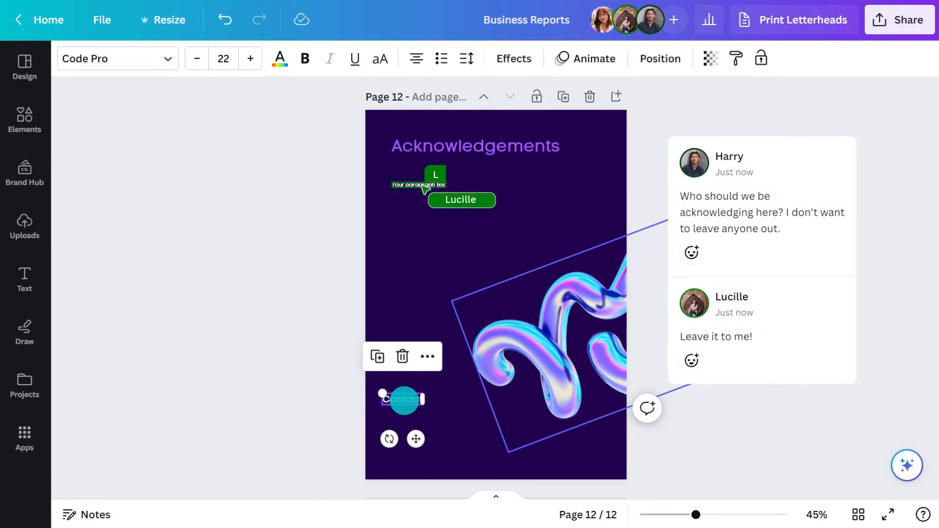
Add a text box reading "Collect Banking" directly below the "Contact" heading.
key("t")
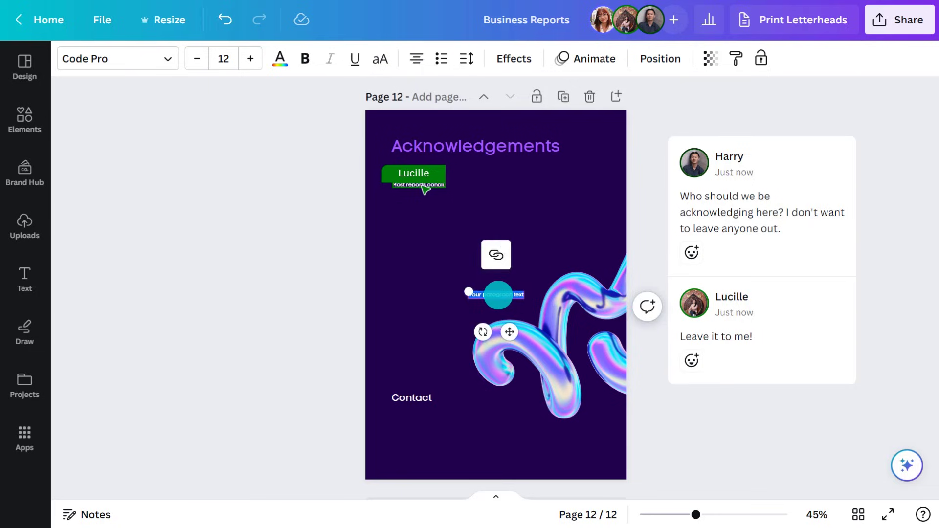
left_click_drag(496, 294, 416, 417)
type("Collect Bankin")
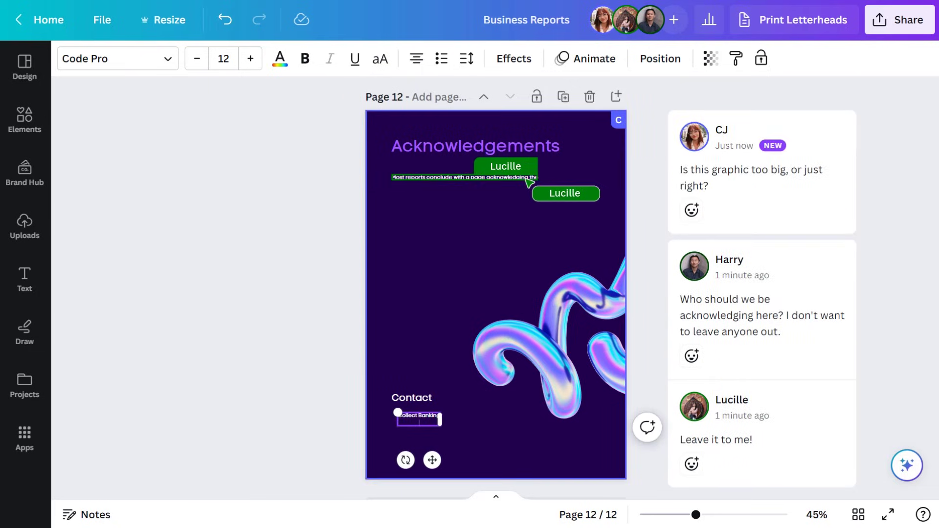
type("g")
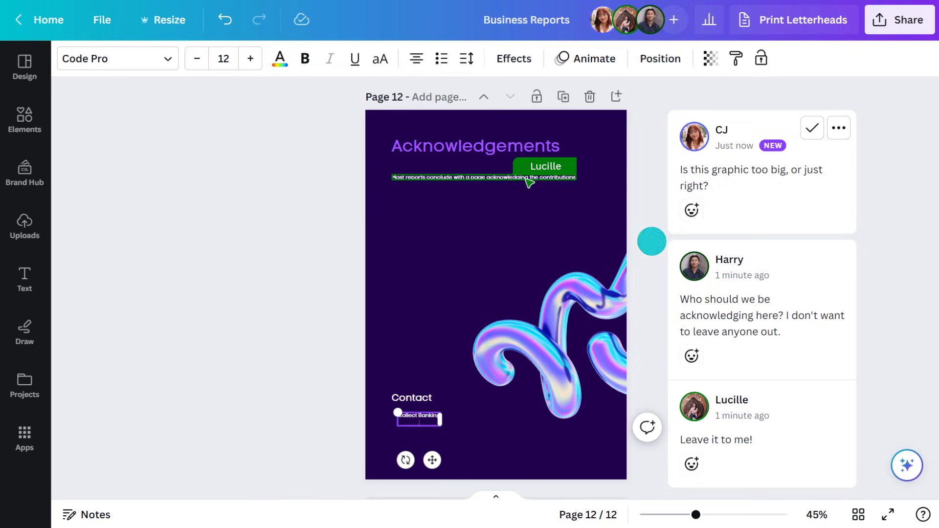
React with a heart to the teammate's comment asking about the graphic's size.
left_click(692, 210)
left_click(694, 177)
Enter the company's postal address on the line below "Collect Banking".
left_click(421, 415)
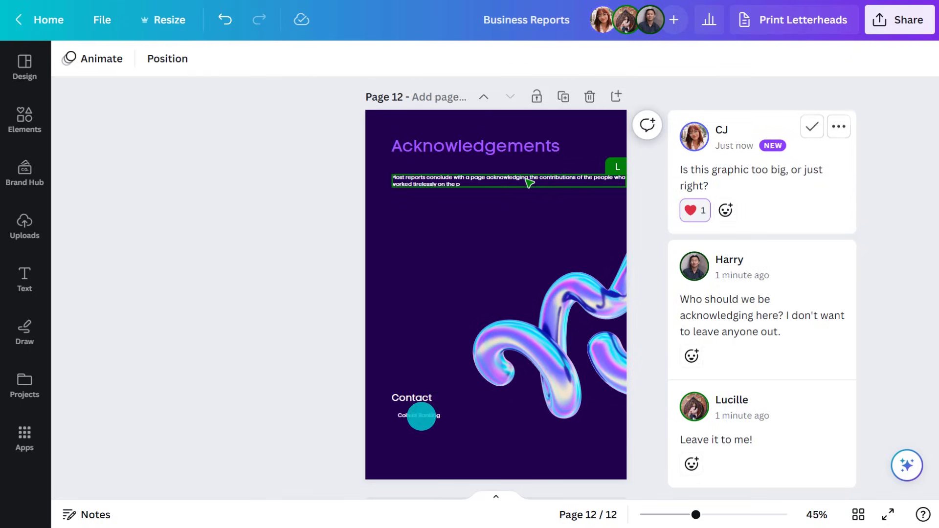
type("31 Cecil Street,")
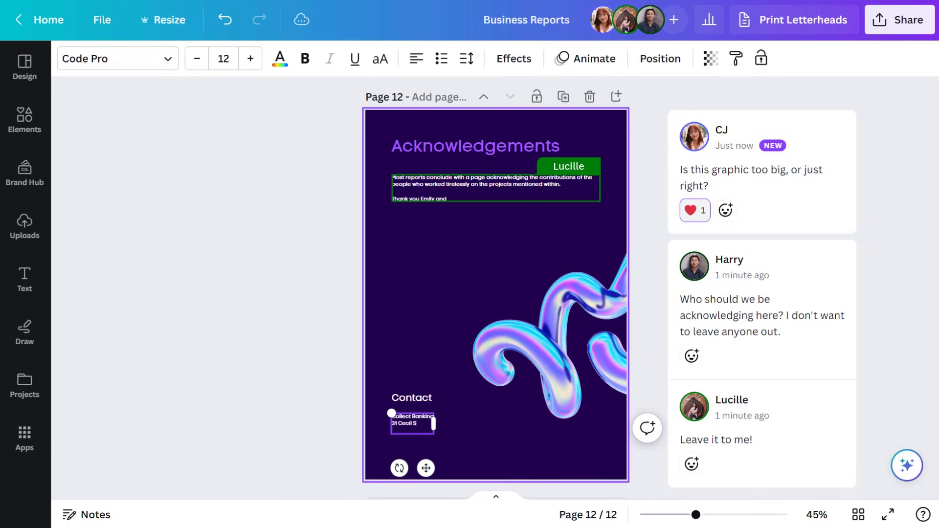
type(" Kingsdene, 12345")
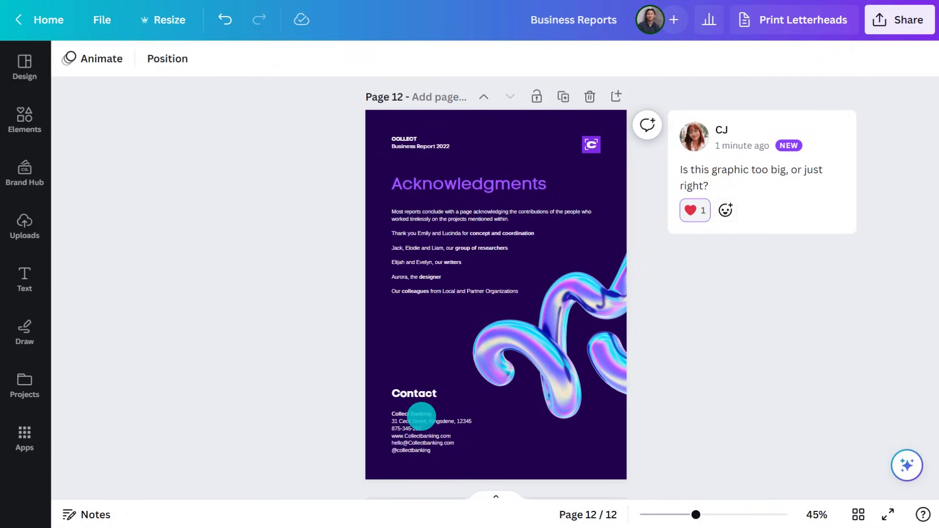
Download all 12 pages as PDF Print with crop marks and bleed.
left_click(905, 22)
left_click(729, 391)
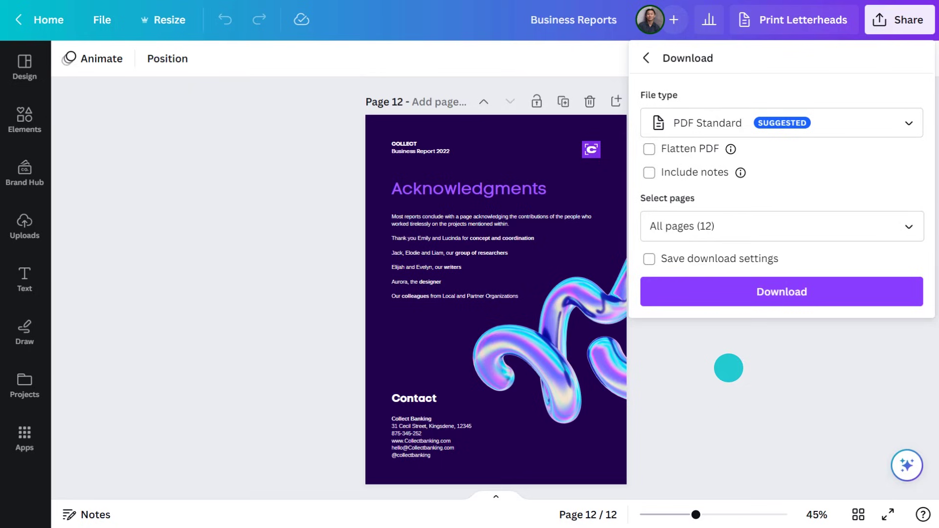
left_click(724, 123)
left_click(712, 298)
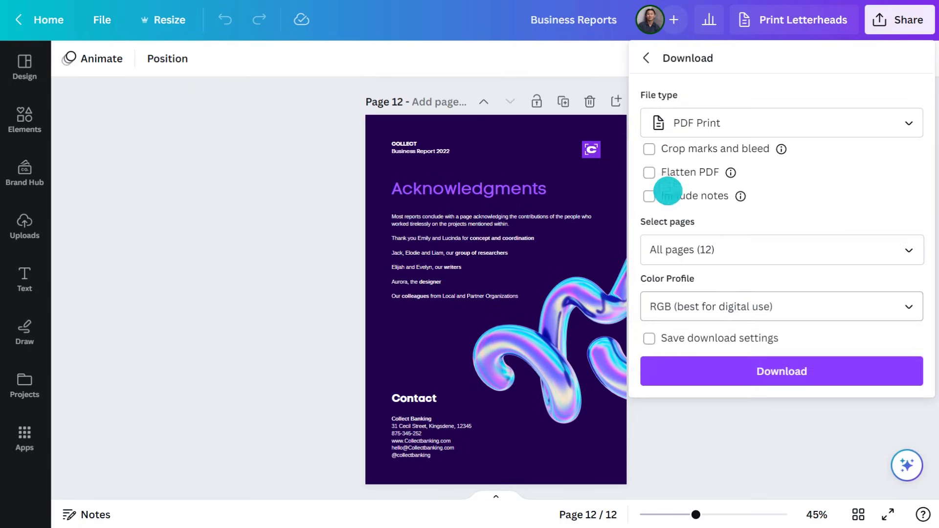
left_click(649, 149)
left_click(763, 371)
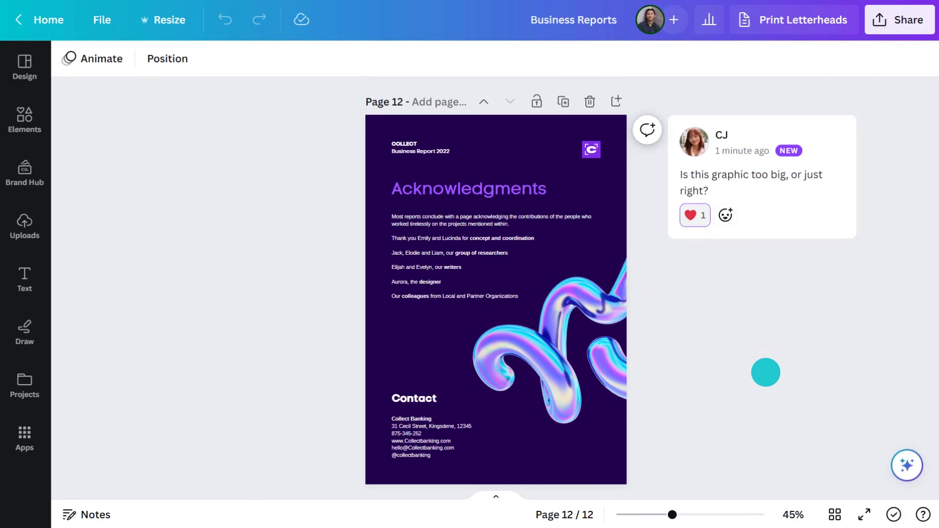
Create a view-only link to the report for sharing.
left_click(901, 23)
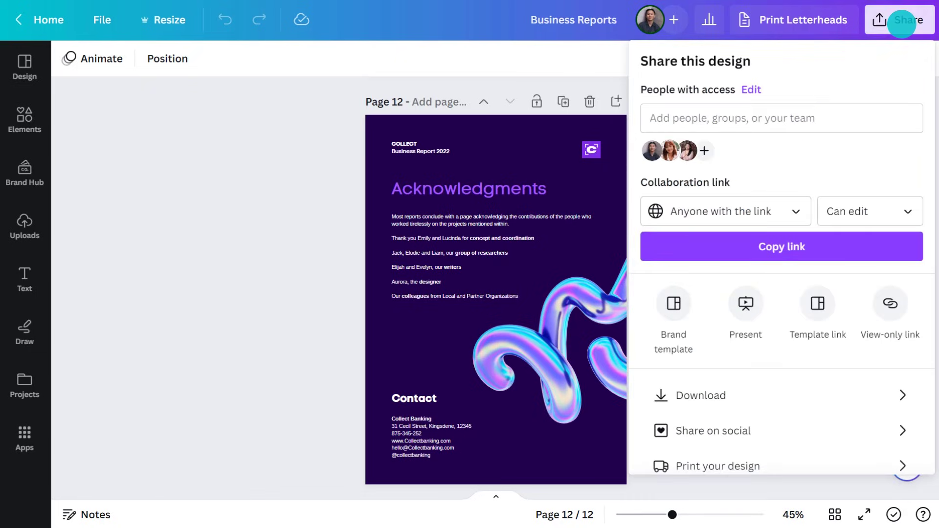
left_click(887, 306)
left_click(899, 157)
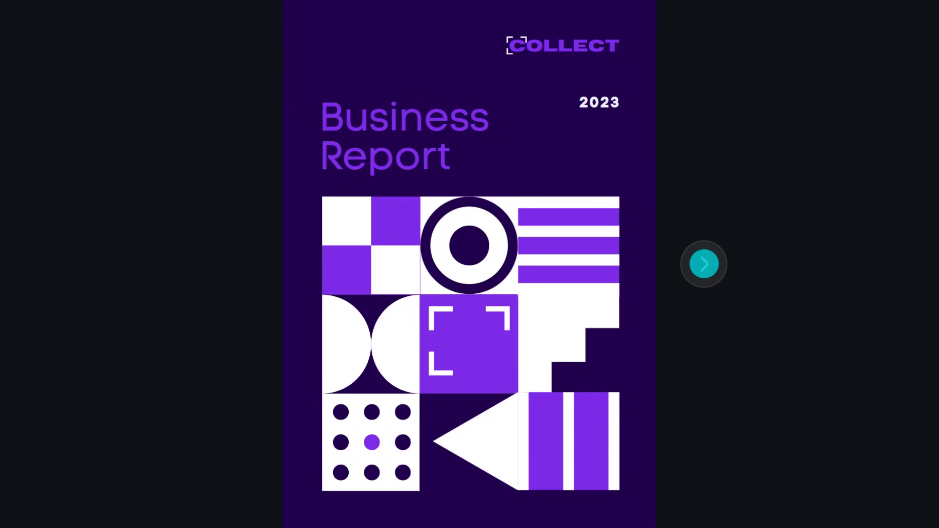
Page forward through the shared report from its cover to the Financial Progress page.
left_click(704, 264)
left_click(704, 264)
left_click(704, 264)
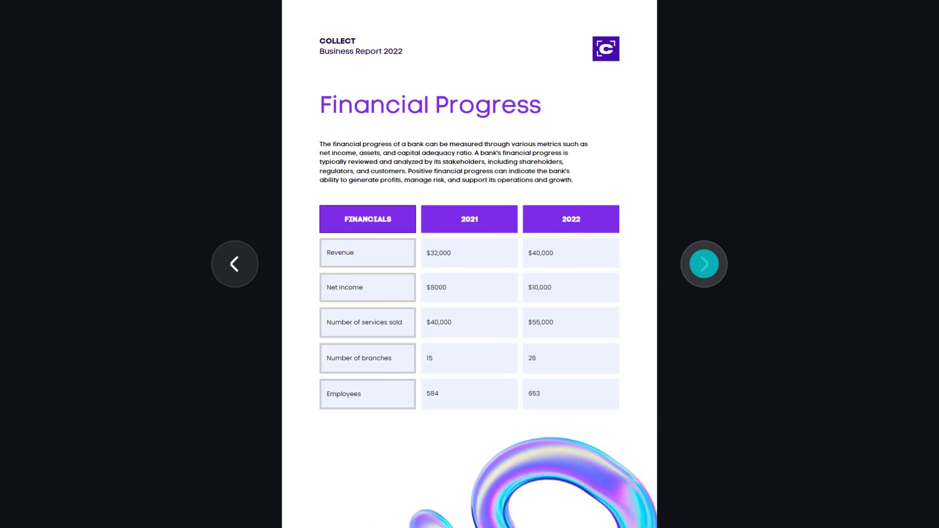
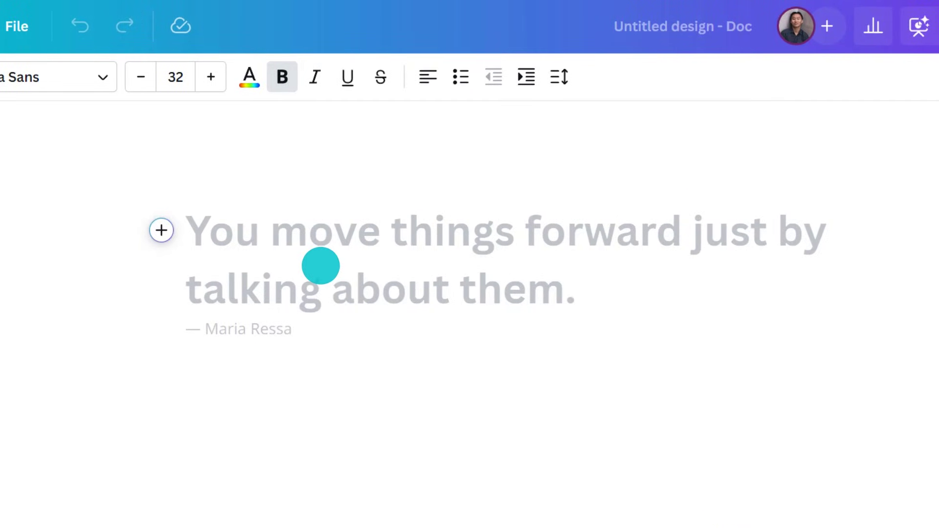
Add a green-and-blue gradient "Project Overview" banner design to the blank doc and save it.
left_click(161, 230)
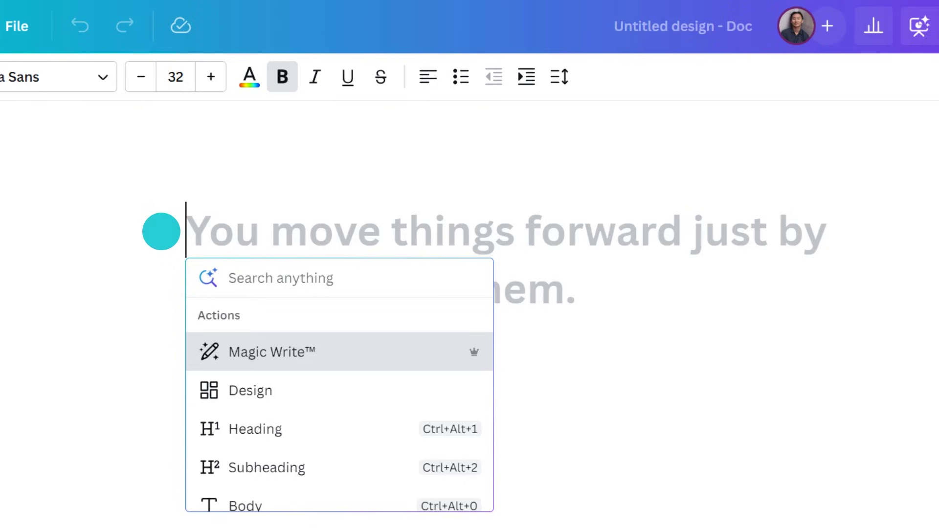
scroll(268, 336, "down", 3)
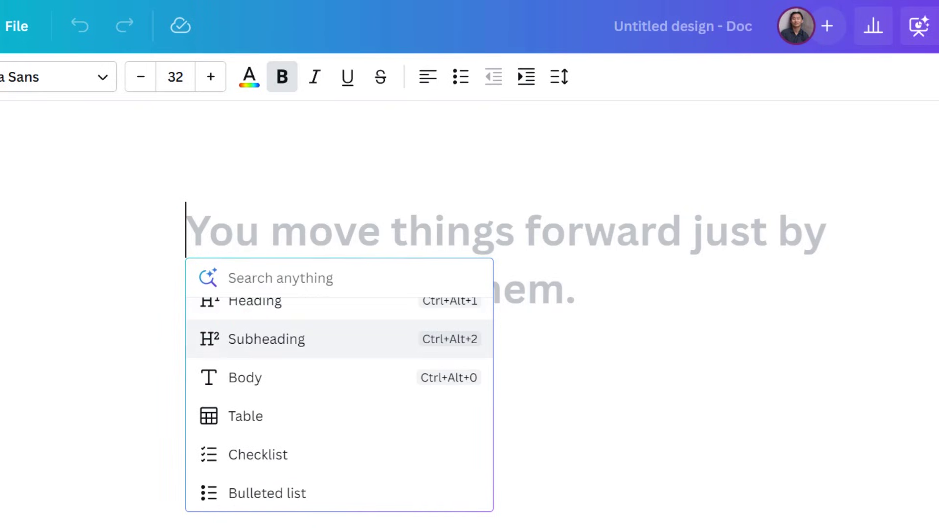
scroll(268, 337, "down", 3)
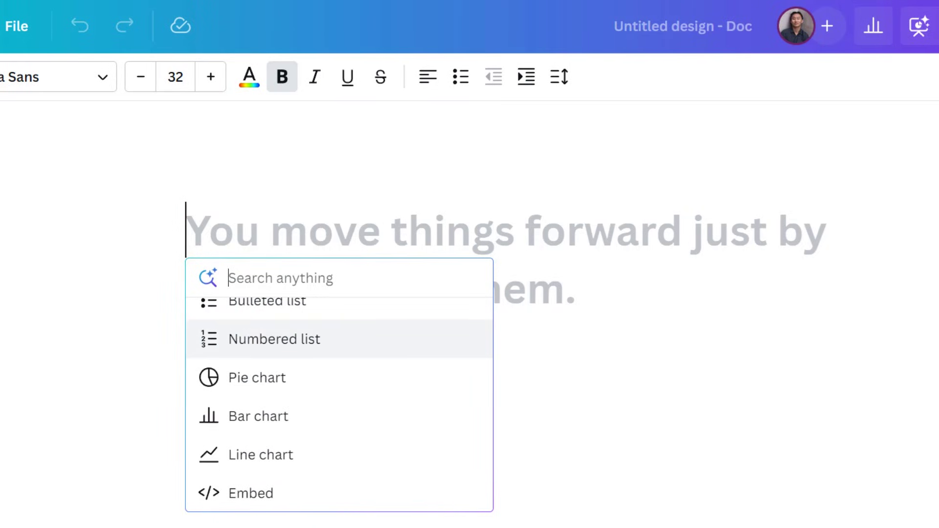
scroll(268, 336, "down", 3)
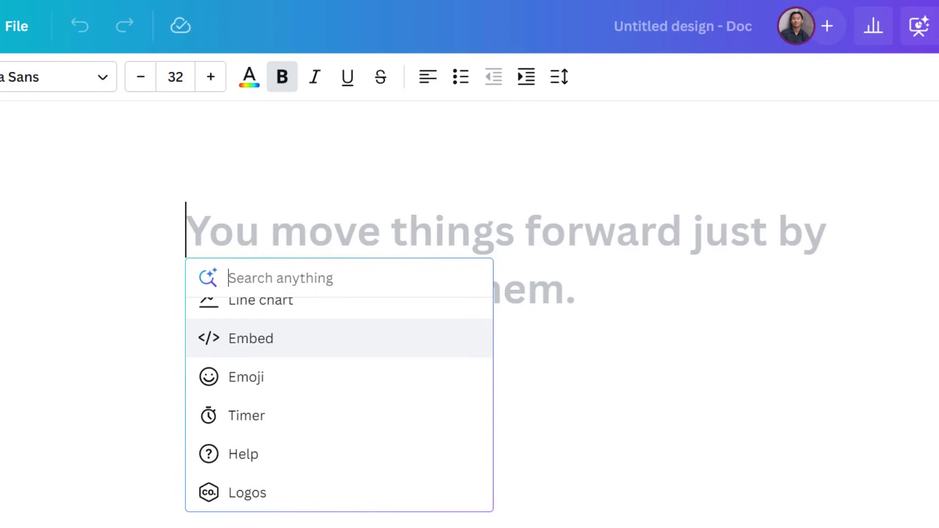
scroll(310, 313, "up", 10)
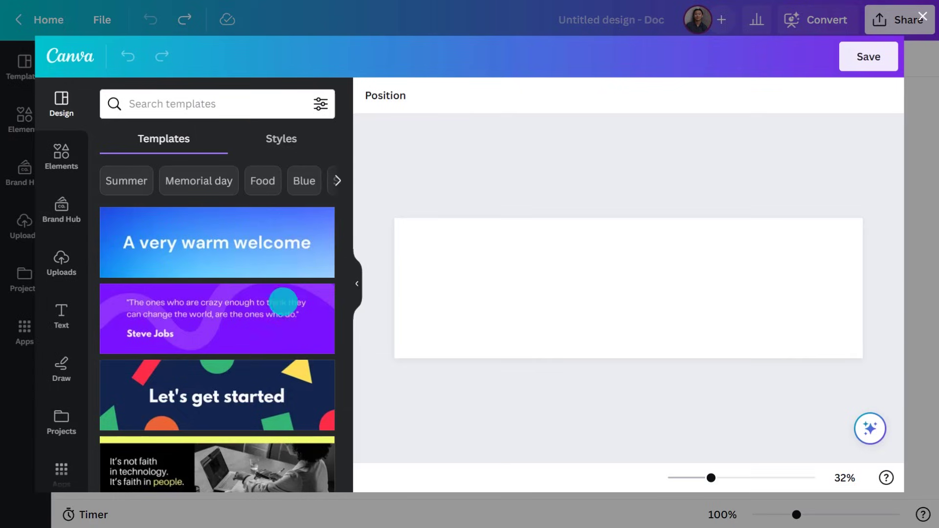
scroll(258, 351, "down", 5)
scroll(256, 350, "down", 8)
left_click(256, 342)
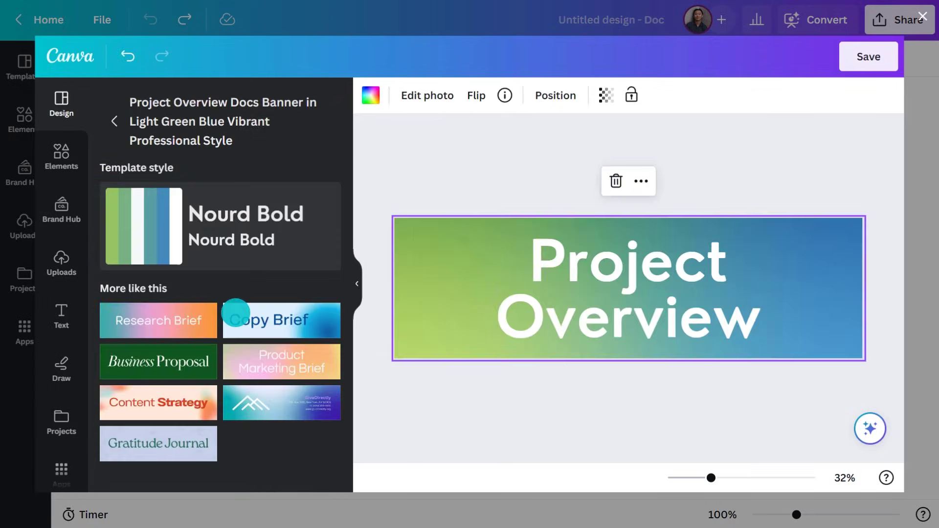
left_click(868, 57)
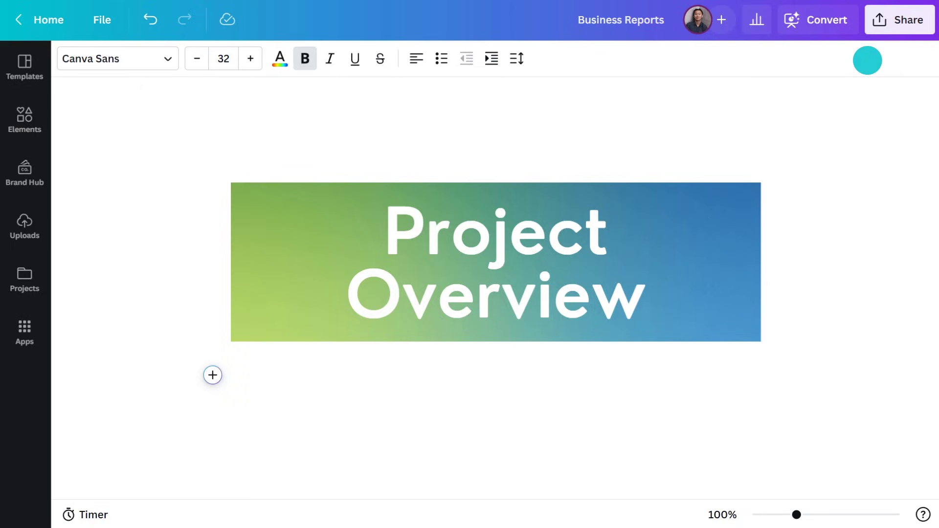
Generate a one-paragraph progress report intro with Magic Write about meeting goals of delivering exceptional service to customers.
left_click(212, 375)
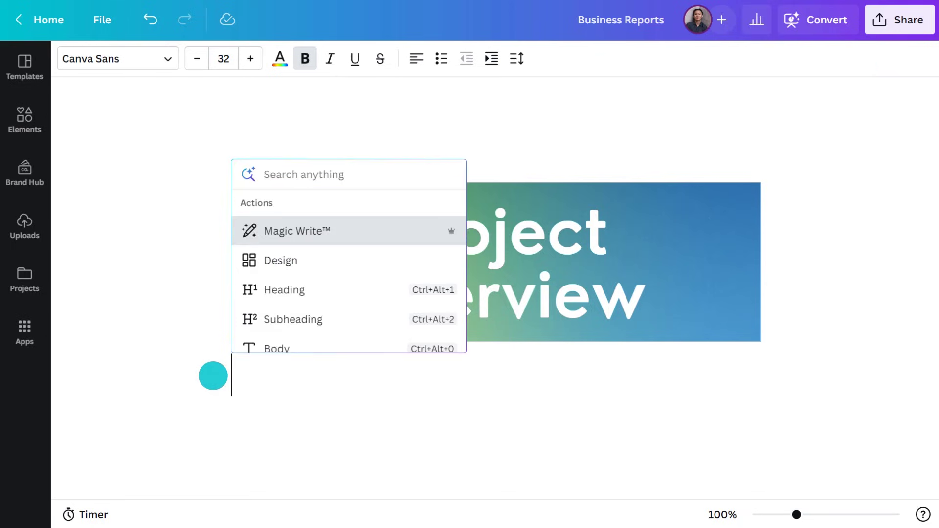
left_click(296, 230)
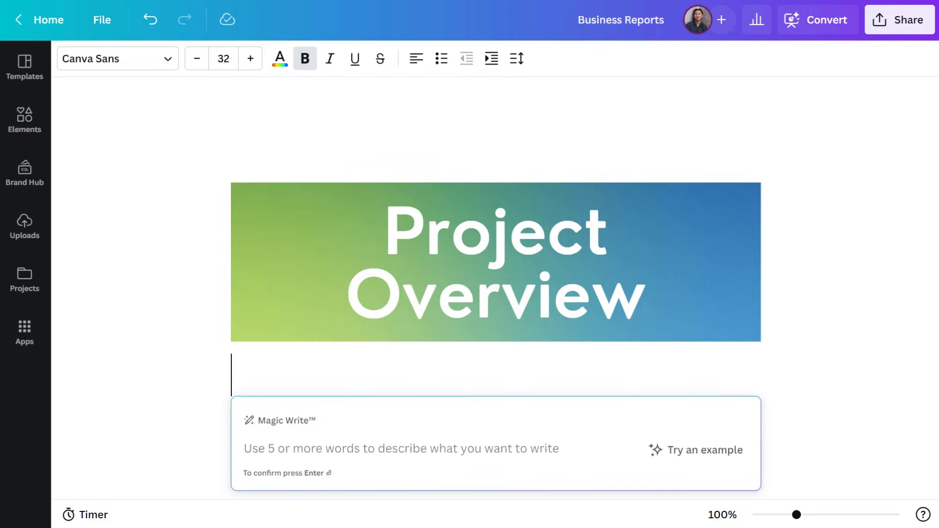
type("Write me a 1 paragraph intro to a progress report that includ")
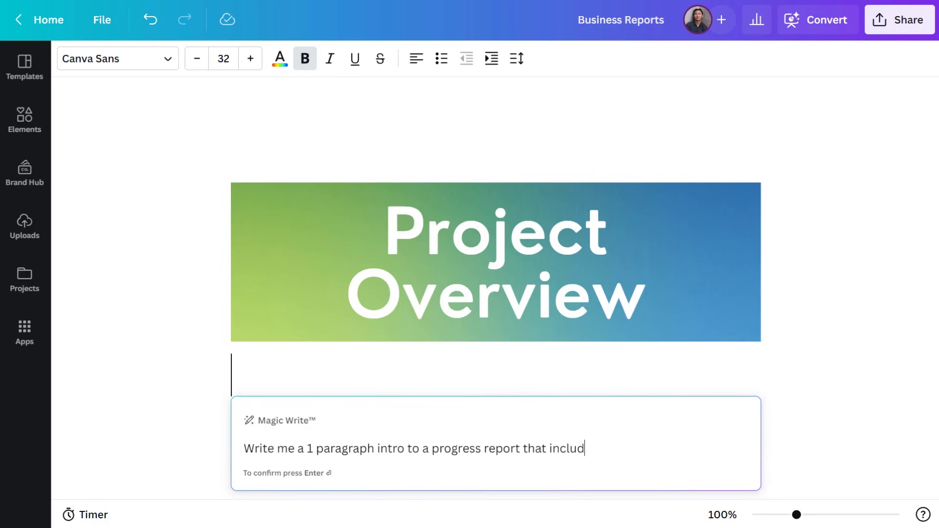
type(" our goals of de")
type("omers.")
key("Return")
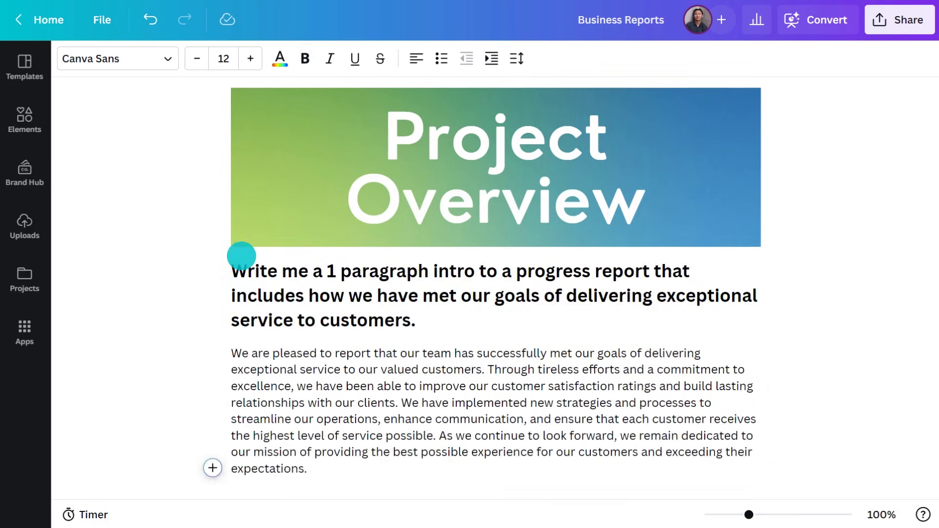
Replace the generated text below the banner with the Introduction heading and both paragraphs from page 3 of the Collect report.
left_click_drag(242, 255, 306, 469)
key("BackSpace")
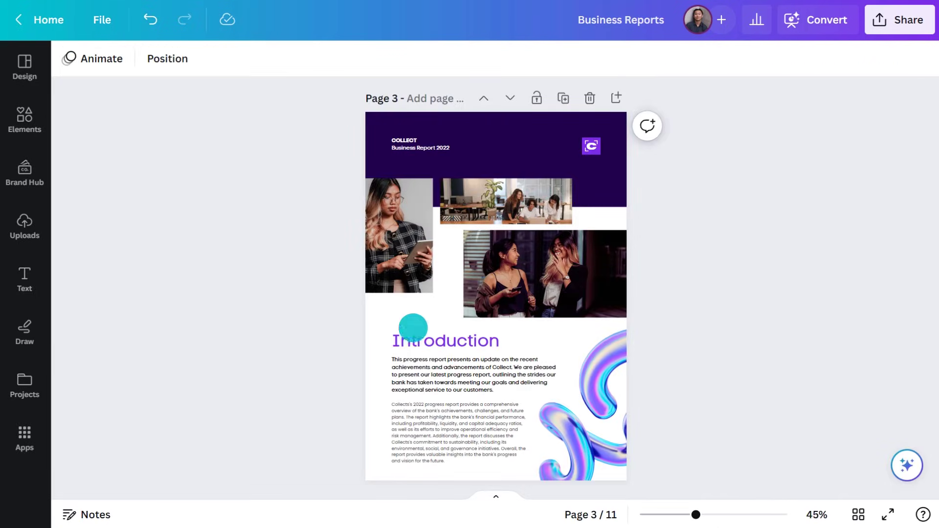
left_click(425, 338)
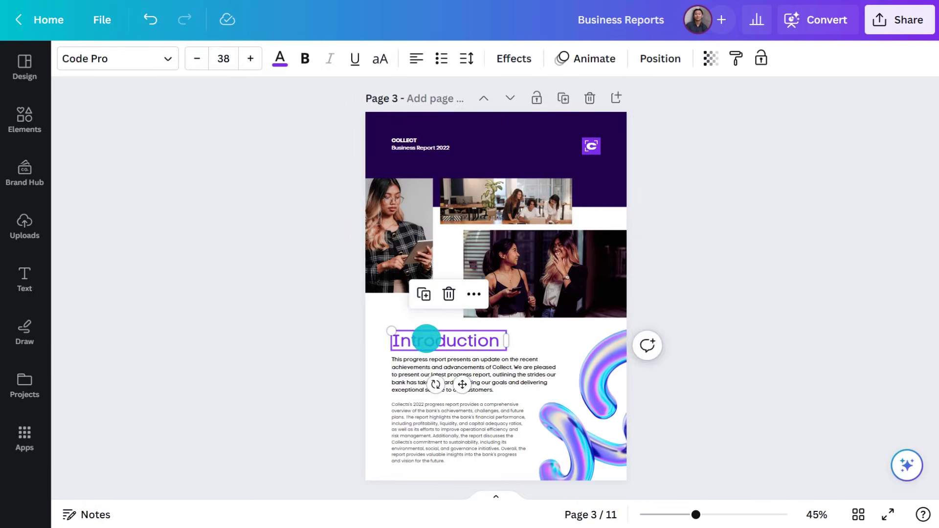
left_click(426, 376, "shift")
left_click(423, 423, "shift")
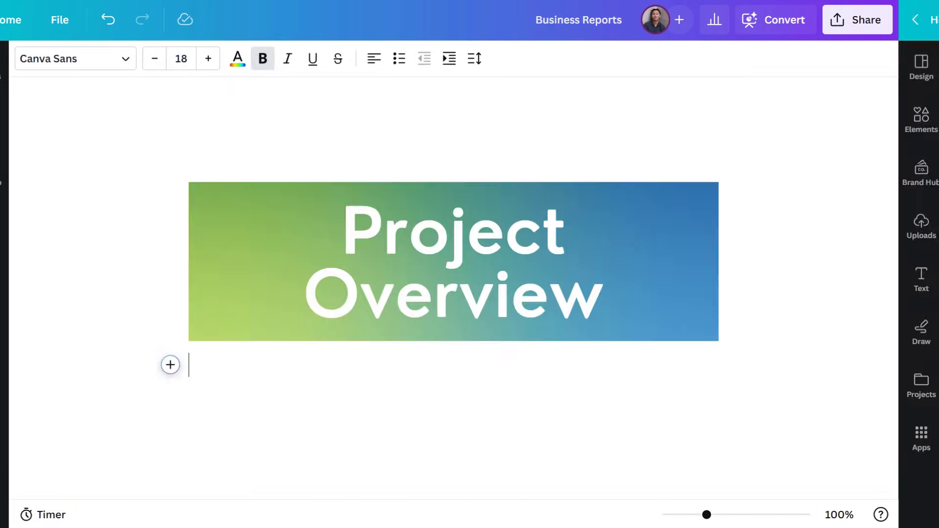
left_click(424, 424)
key("ctrl+v")
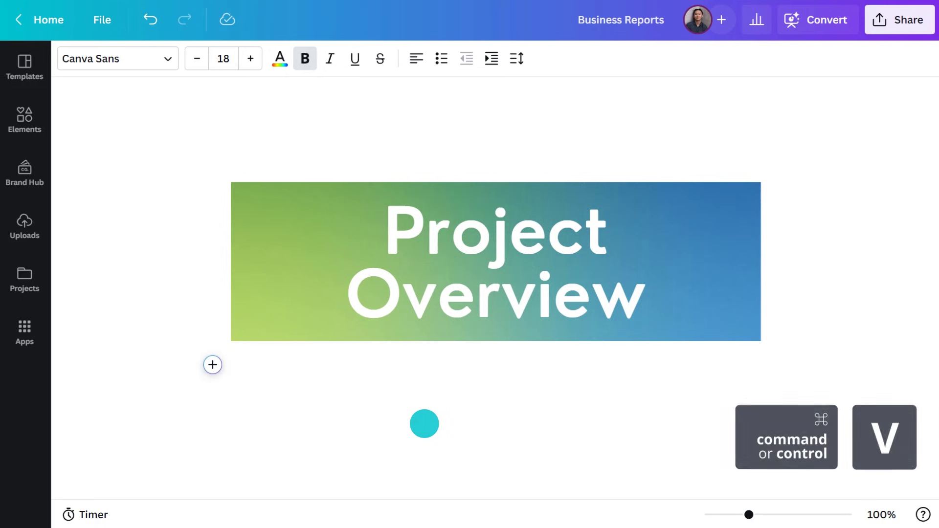
Insert a table with two columns and one row between the Introduction heading and its first paragraph.
left_click(212, 229)
scroll(282, 362, "down", 1)
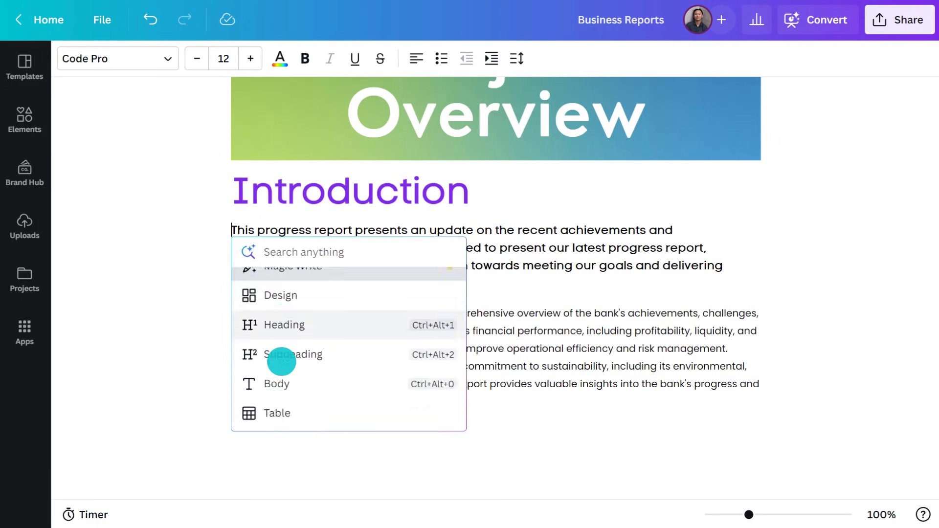
scroll(282, 362, "down", 2)
left_click(284, 308)
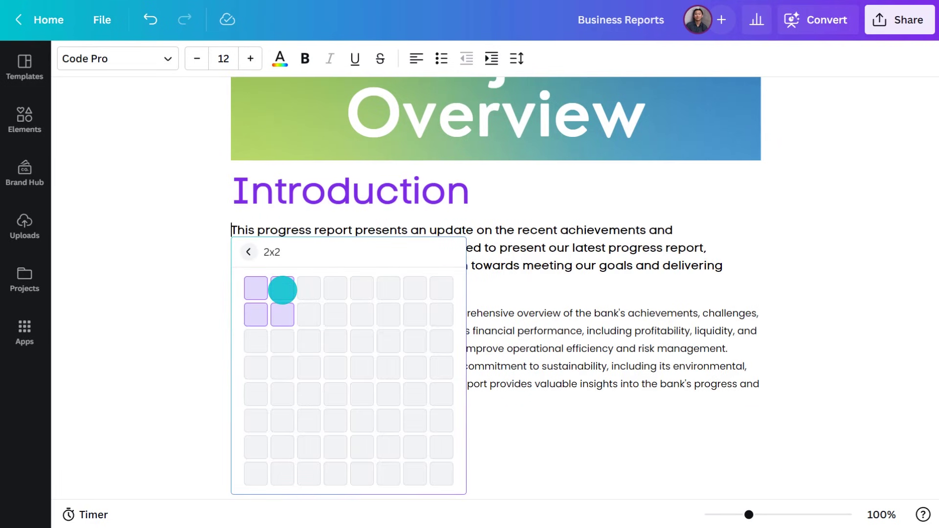
left_click(283, 290)
Move the "This progress report" paragraph into the table's left cell and the "Collects's 2022 progress report" paragraph into the right cell.
left_click_drag(231, 277, 453, 336)
key("ctrl+x")
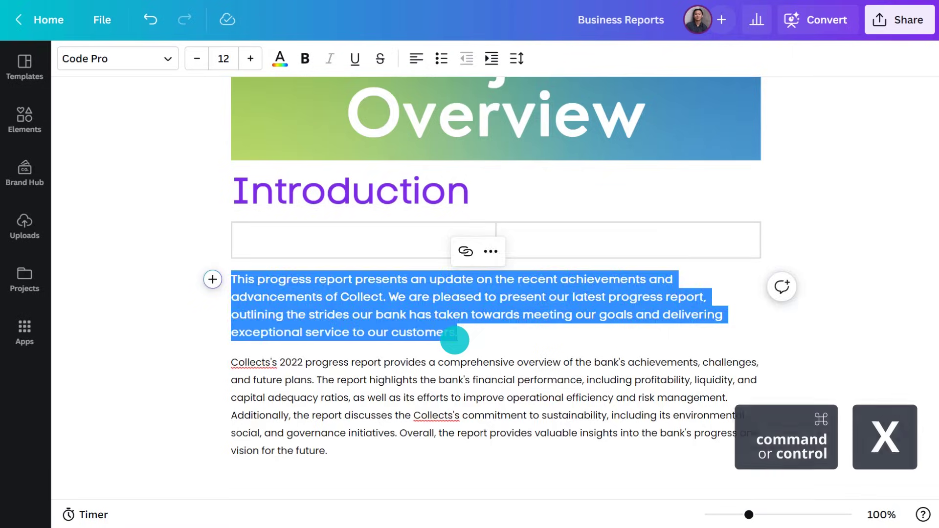
left_click(345, 237)
key("ctrl+v")
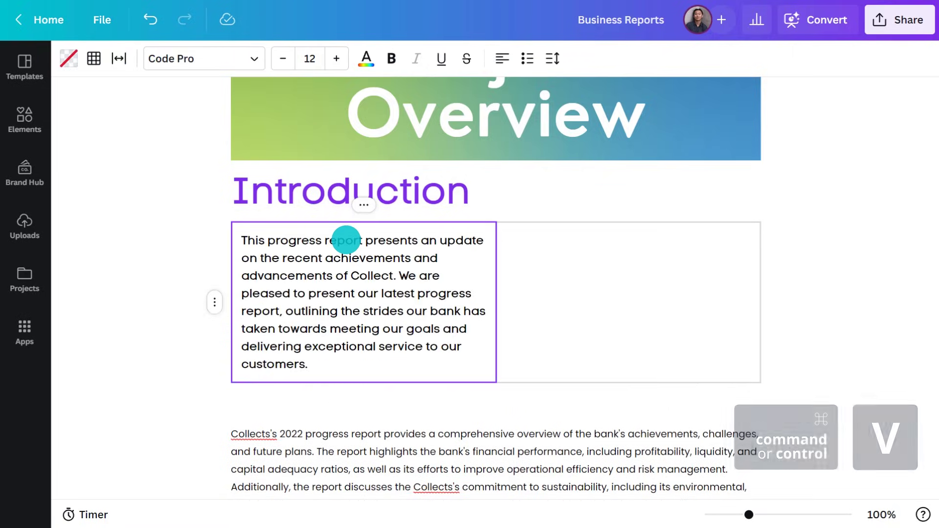
left_click_drag(226, 430, 323, 434)
key("ctrl+x")
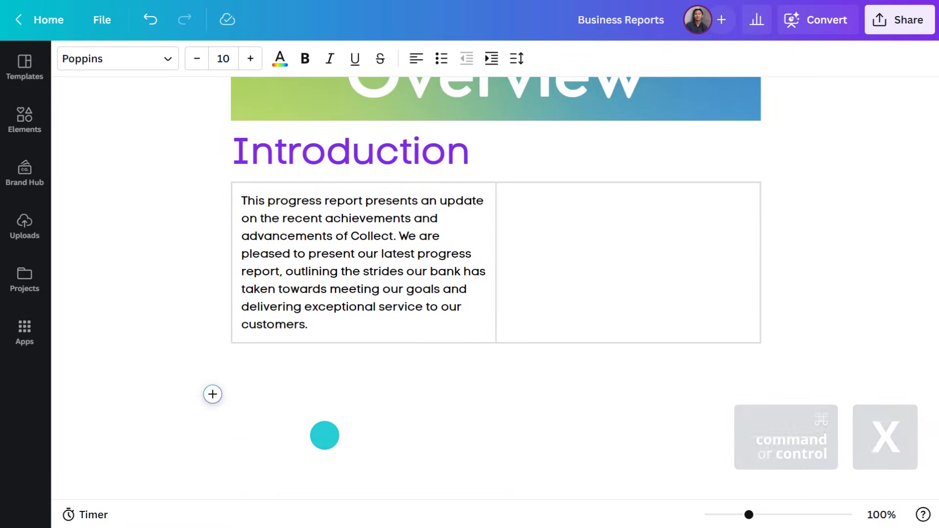
left_click(572, 248)
key("ctrl+v")
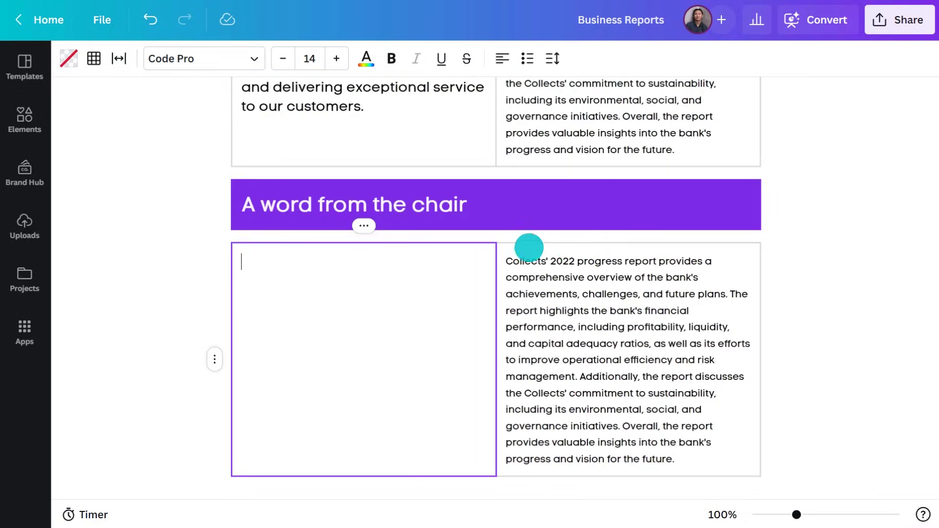
Place the uploaded portrait photo in the empty left cell below "A word from the chair".
left_click(24, 224)
left_click_drag(95, 211, 484, 278)
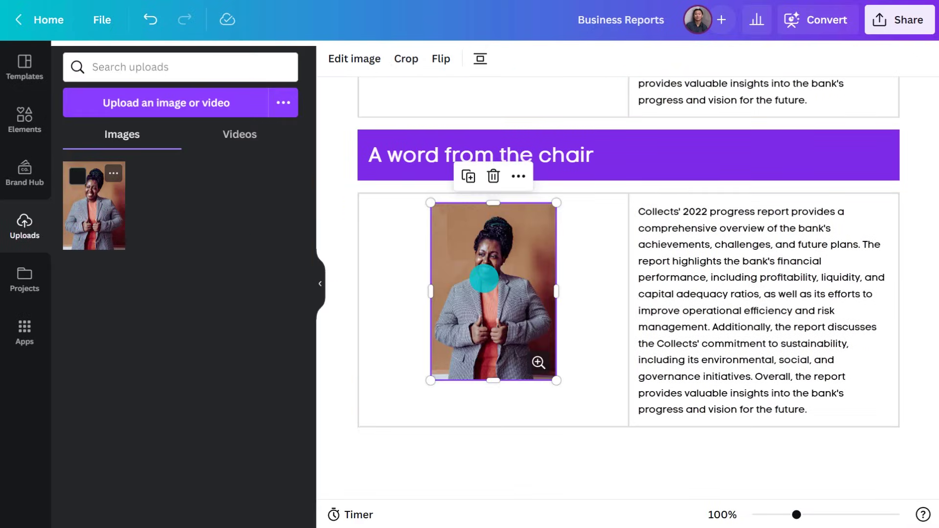
left_click(320, 284)
Enlarge the Collect contact banner at the end of the doc to the full text width.
left_click_drag(302, 428, 284, 480)
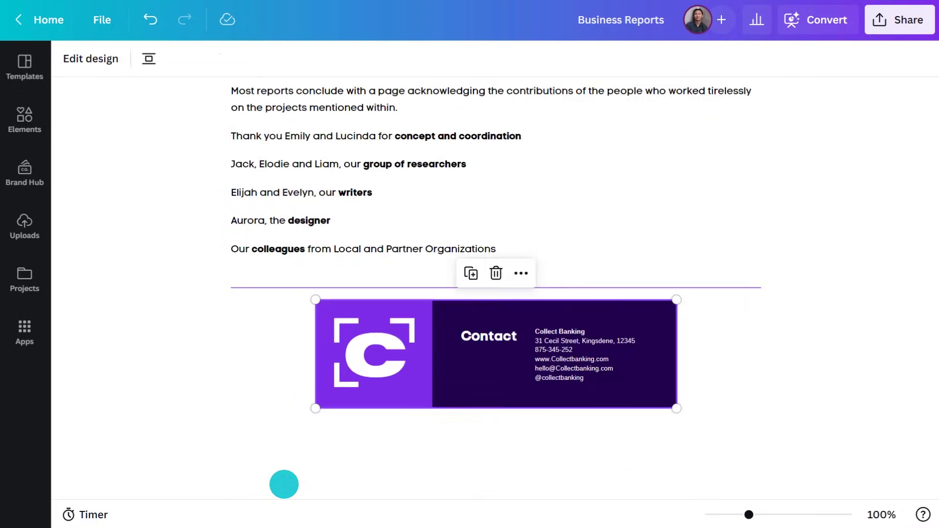
left_click_drag(315, 299, 230, 298)
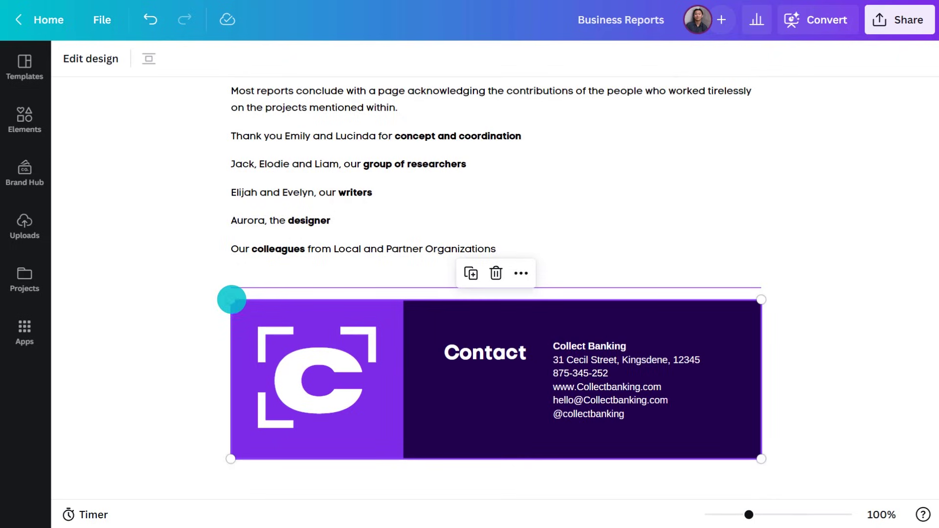
Review the finished doc at 75% zoom, from the contact banner back up to the Introduction section.
left_click(748, 514)
left_click_drag(748, 514, 730, 514)
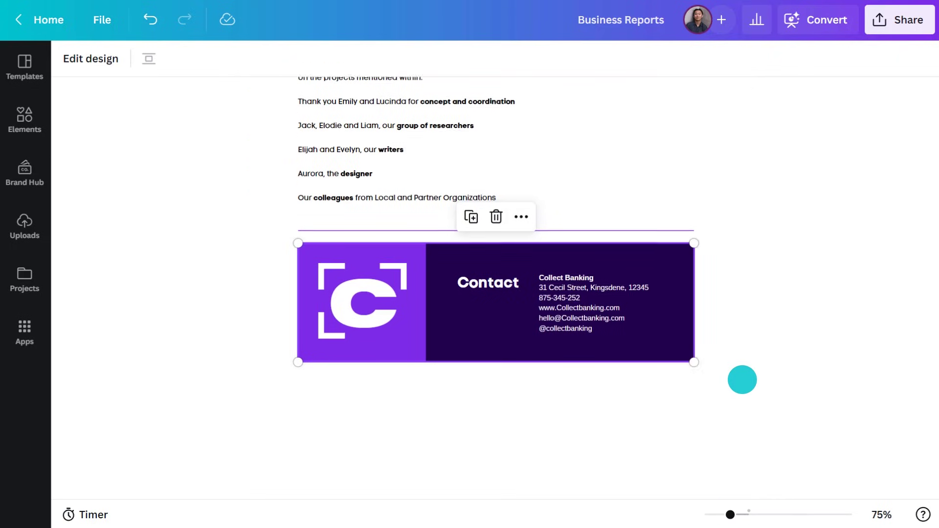
scroll(741, 380, "up", 5)
scroll(742, 379, "up", 10)
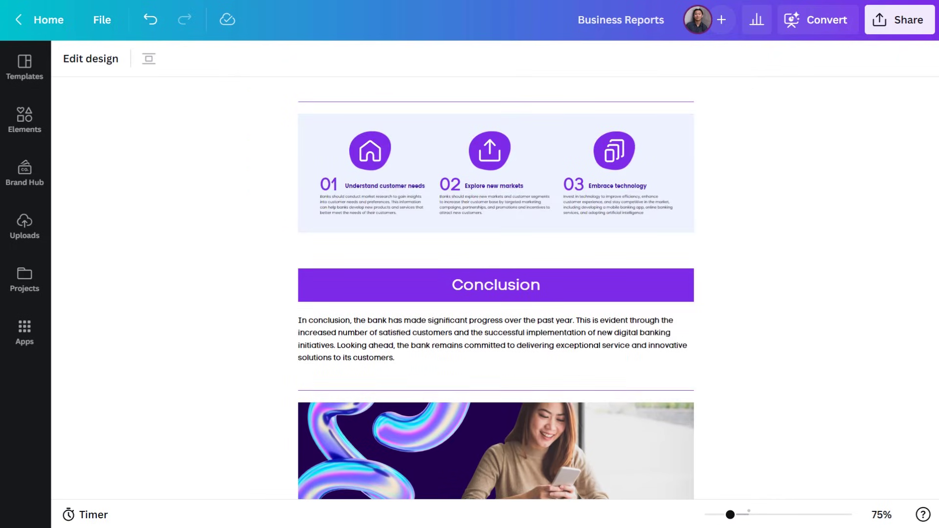
scroll(496, 289, "up", 6)
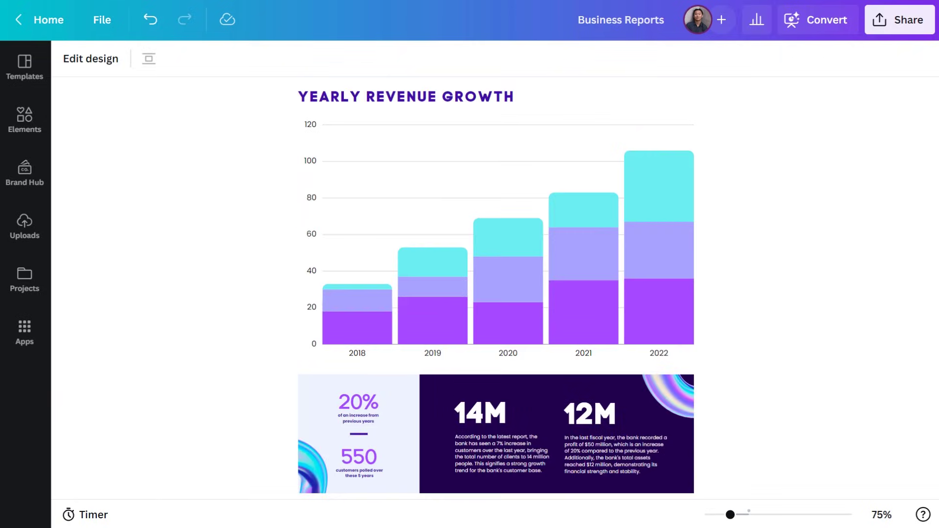
scroll(495, 288, "up", 10)
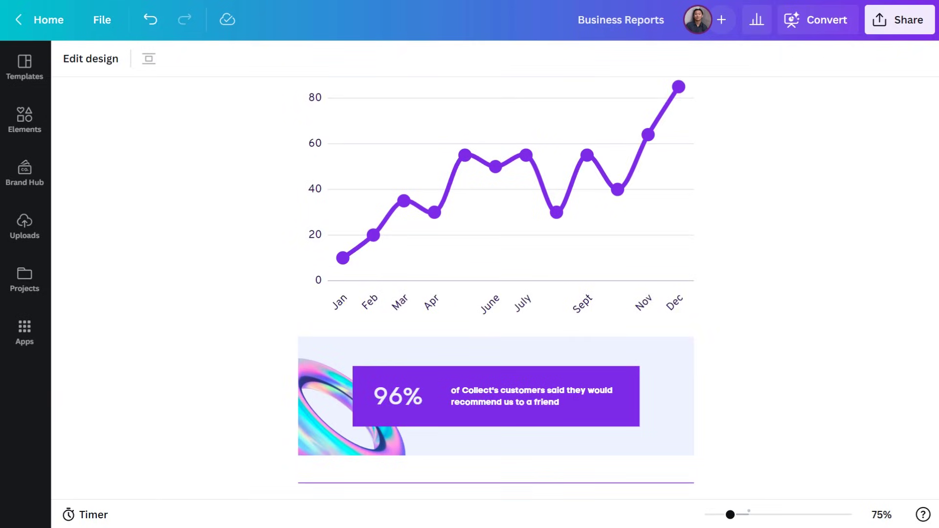
scroll(496, 288, "up", 5)
scroll(496, 288, "up", 6)
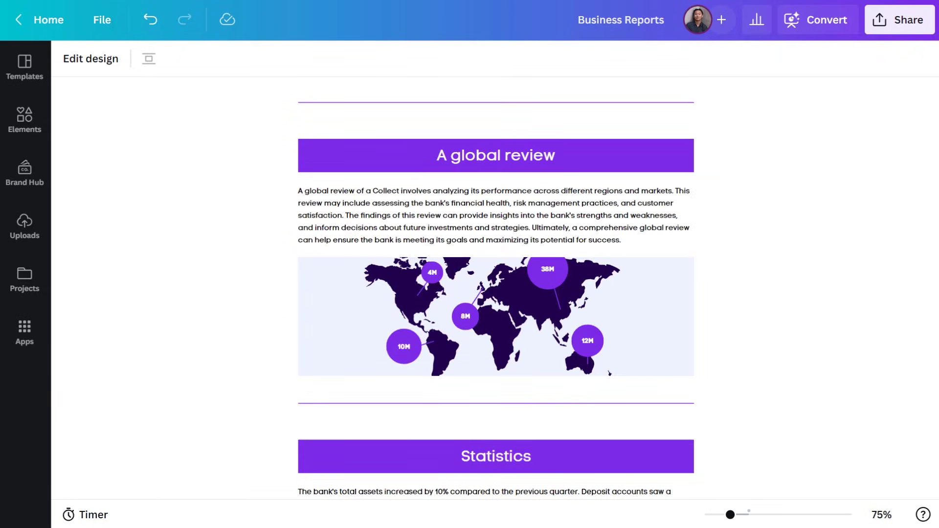
scroll(496, 288, "up", 6)
scroll(495, 289, "up", 6)
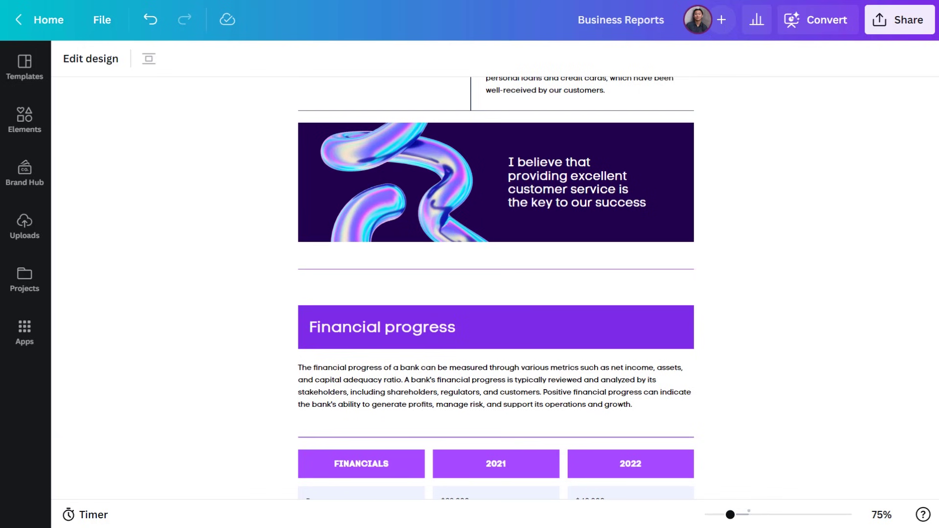
scroll(496, 288, "up", 6)
scroll(495, 288, "up", 13)
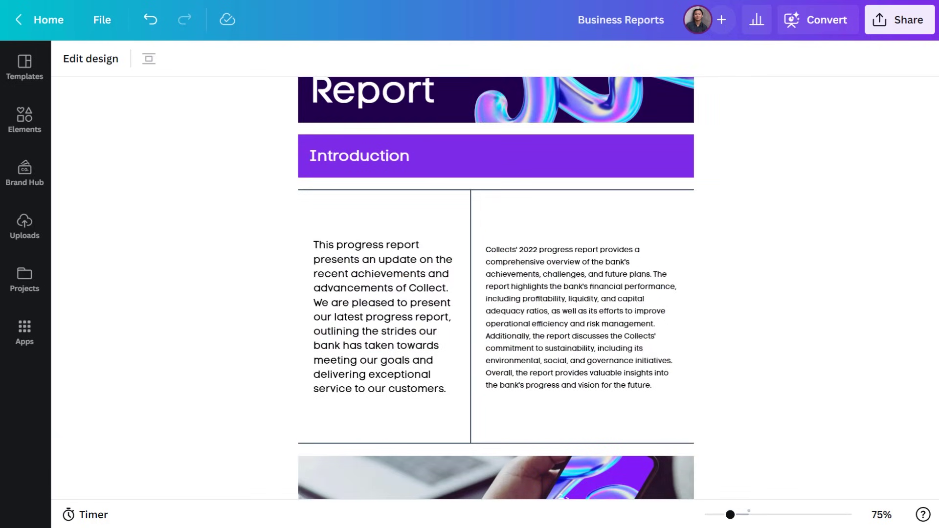